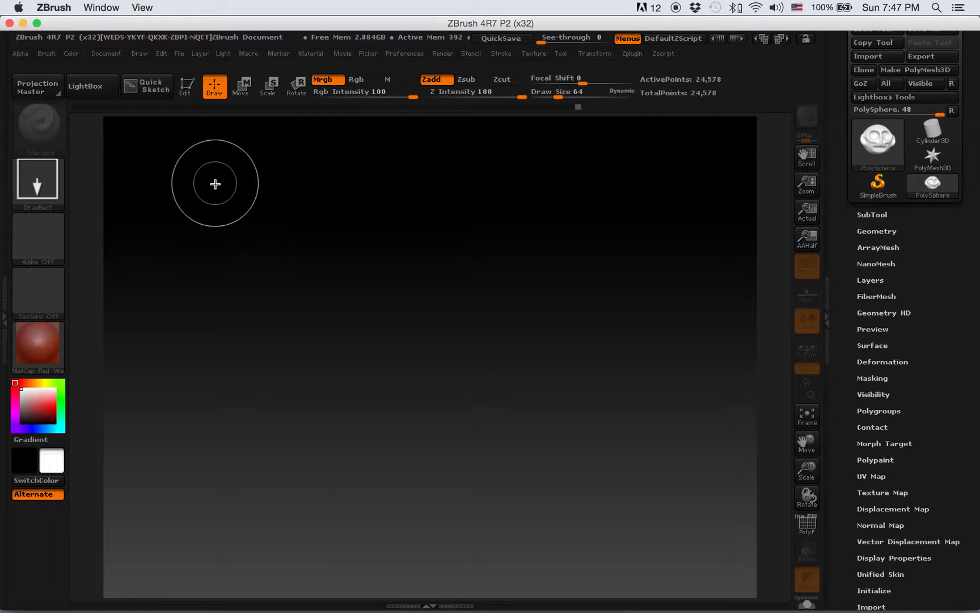
- Show and hide the LightBox library of ready-made tools
click(100, 88)
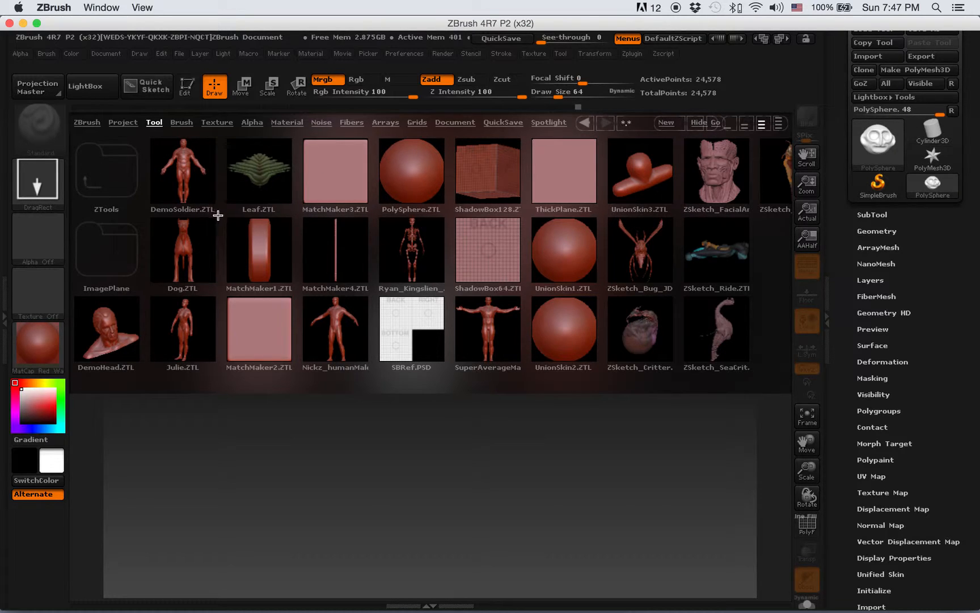
click(89, 91)
click(94, 90)
click(96, 89)
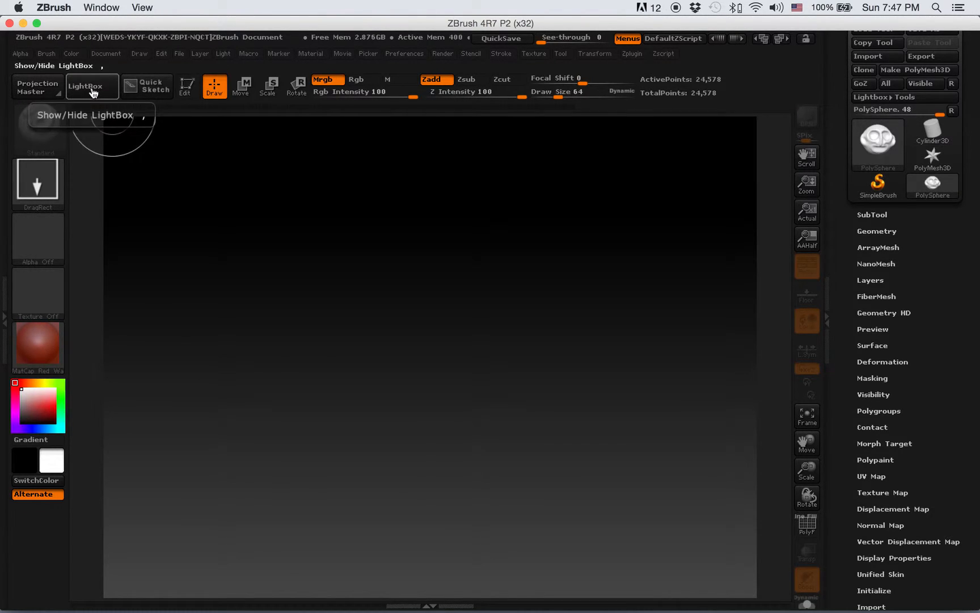
click(105, 91)
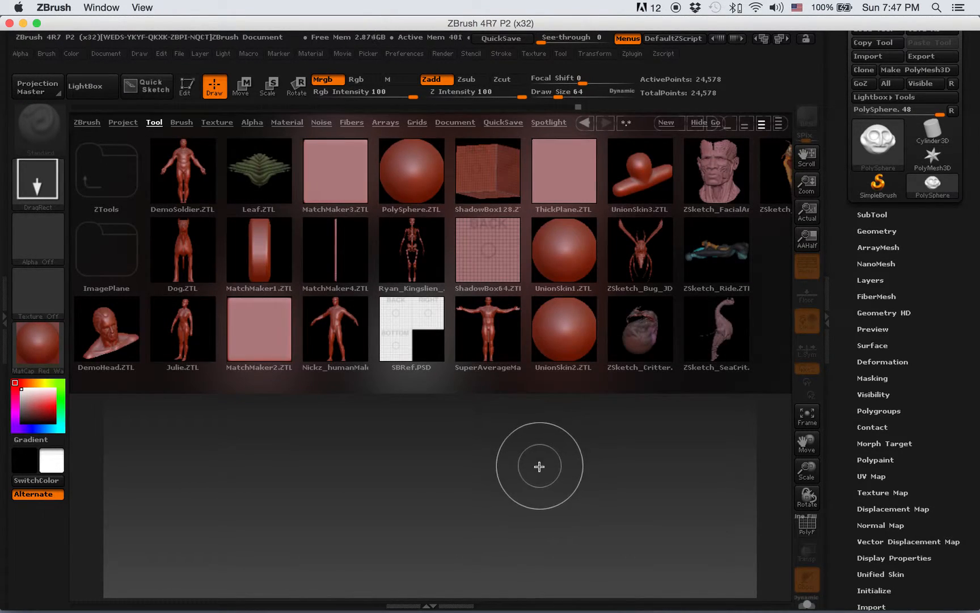
key(comma)
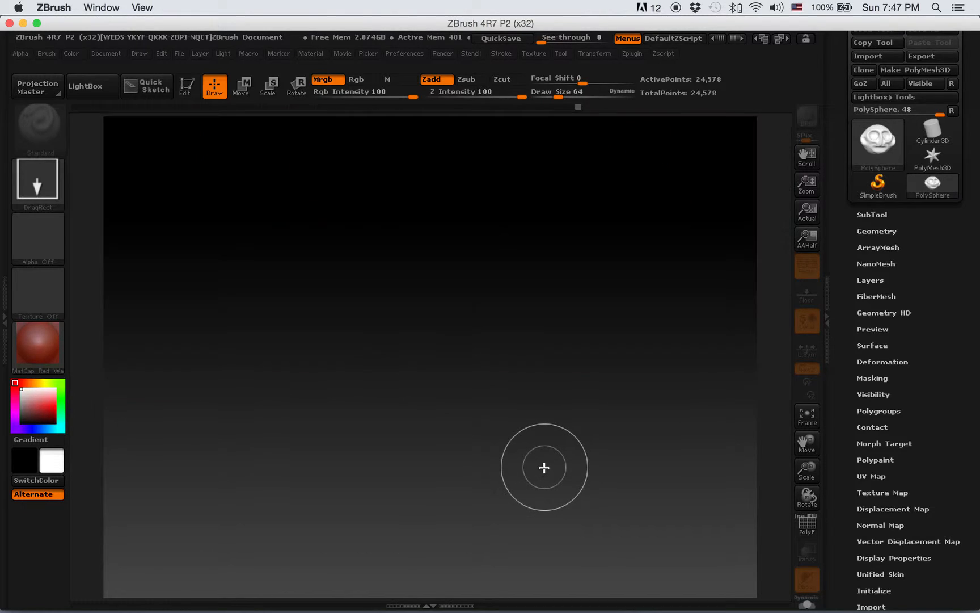
key(comma)
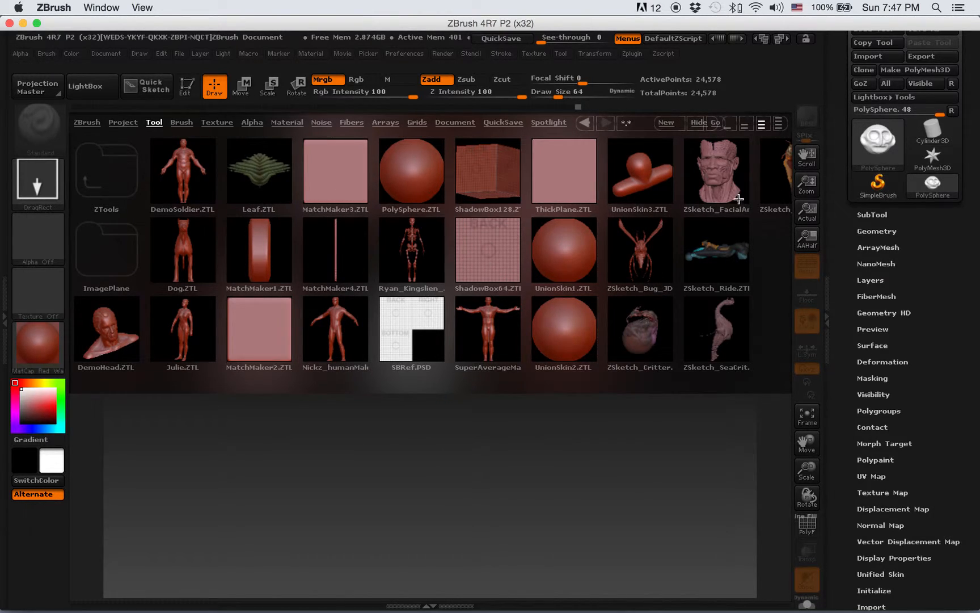
key(comma)
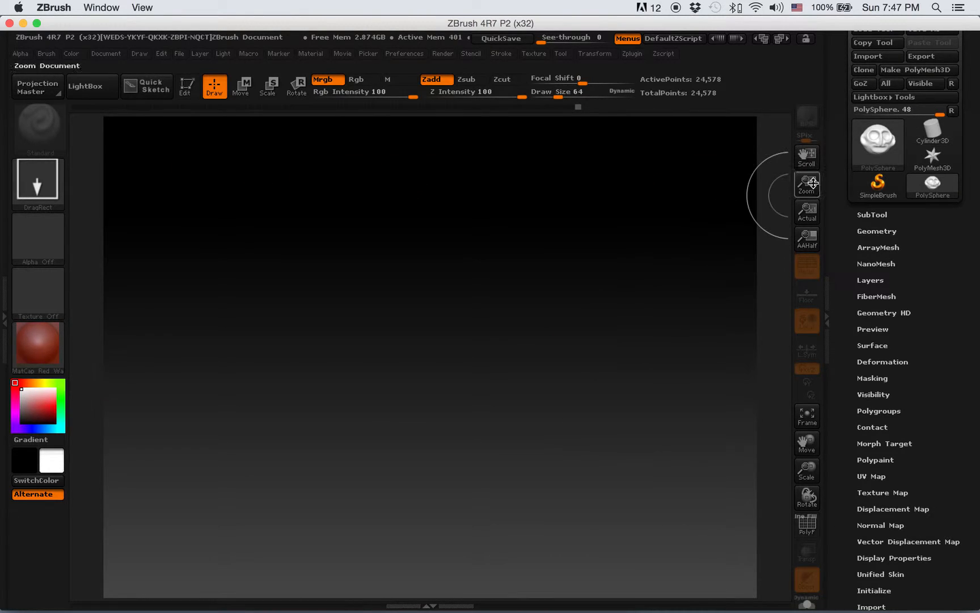
- Paint test strokes across the canvas with the SimpleBrush and clear the canvas
click(871, 190)
mouse_move(286, 312)
mouse_down()
mouse_move(431, 237)
mouse_move(485, 273)
mouse_move(468, 377)
mouse_move(355, 267)
mouse_move(333, 357)
mouse_move(352, 347)
mouse_move(219, 332)
mouse_move(261, 391)
mouse_up()
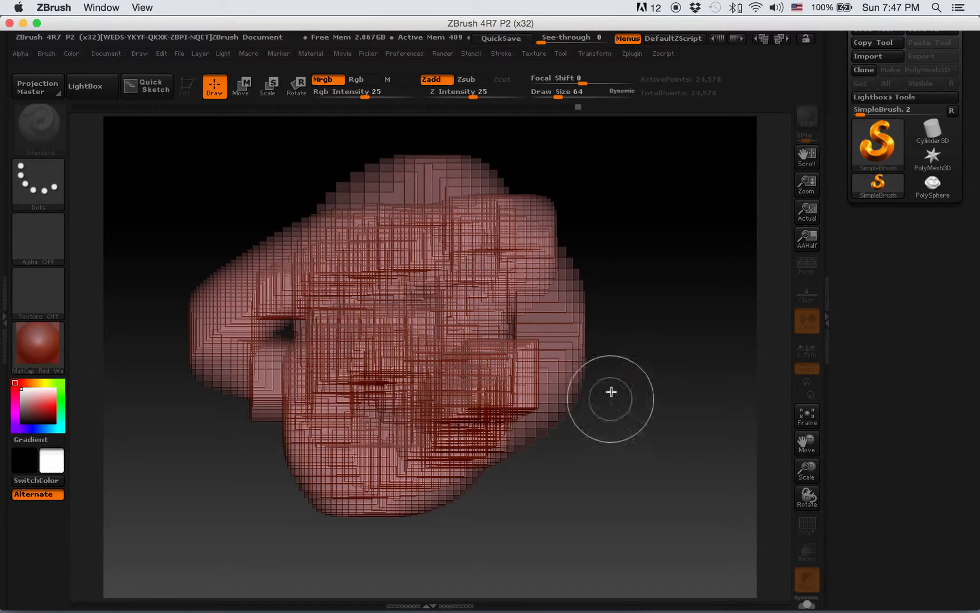
drag(610, 393, 604, 472)
mouse_move(652, 225)
mouse_down()
mouse_move(653, 213)
mouse_move(646, 238)
mouse_up()
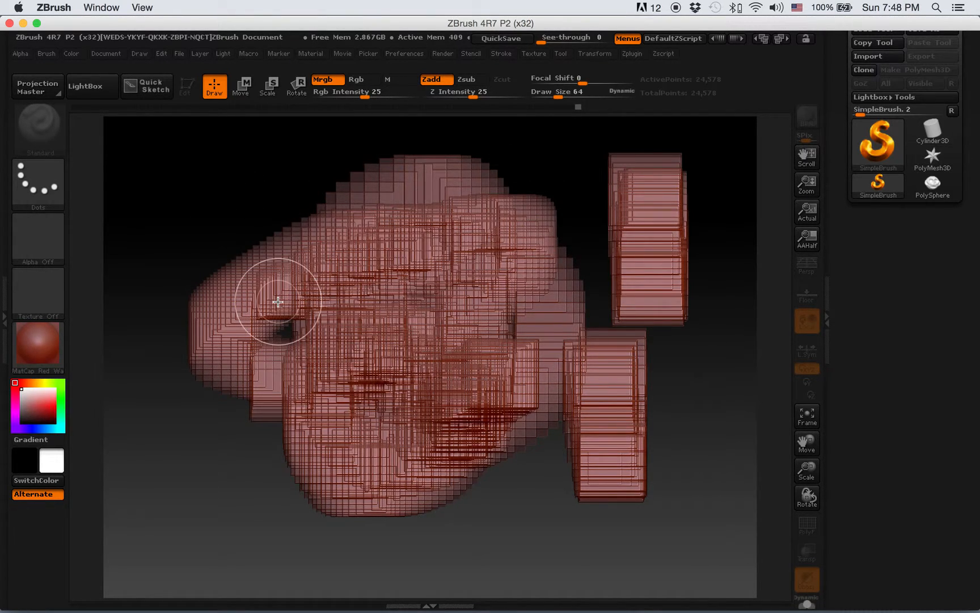
drag(256, 203, 266, 290)
mouse_move(309, 175)
mouse_down()
mouse_move(316, 298)
mouse_move(267, 212)
mouse_move(288, 322)
mouse_move(298, 246)
mouse_move(488, 362)
mouse_move(468, 398)
mouse_move(480, 298)
mouse_up()
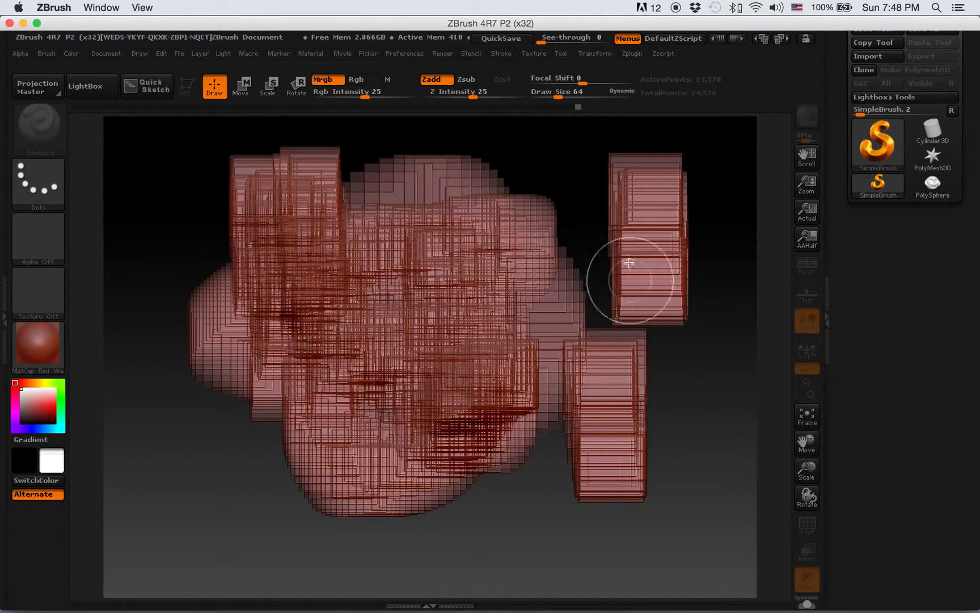
mouse_move(575, 274)
mouse_down()
mouse_move(519, 210)
mouse_move(350, 339)
mouse_move(275, 422)
mouse_move(326, 375)
mouse_up()
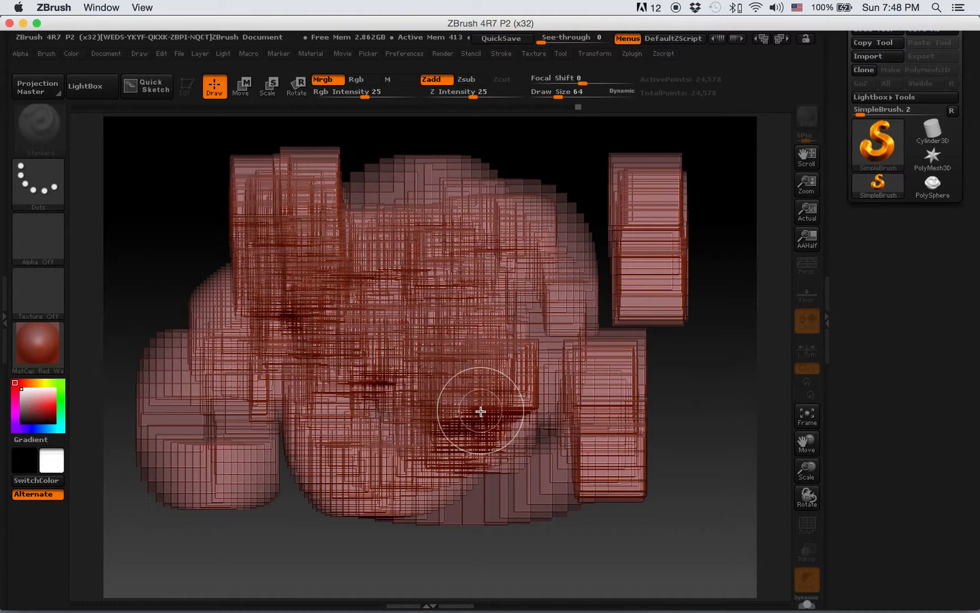
key(ctrl+n)
mouse_move(459, 271)
mouse_down()
mouse_move(444, 223)
mouse_move(551, 276)
mouse_move(485, 477)
mouse_move(396, 350)
mouse_move(440, 442)
mouse_move(447, 374)
mouse_move(313, 301)
mouse_move(192, 261)
mouse_move(663, 245)
mouse_move(644, 319)
mouse_up()
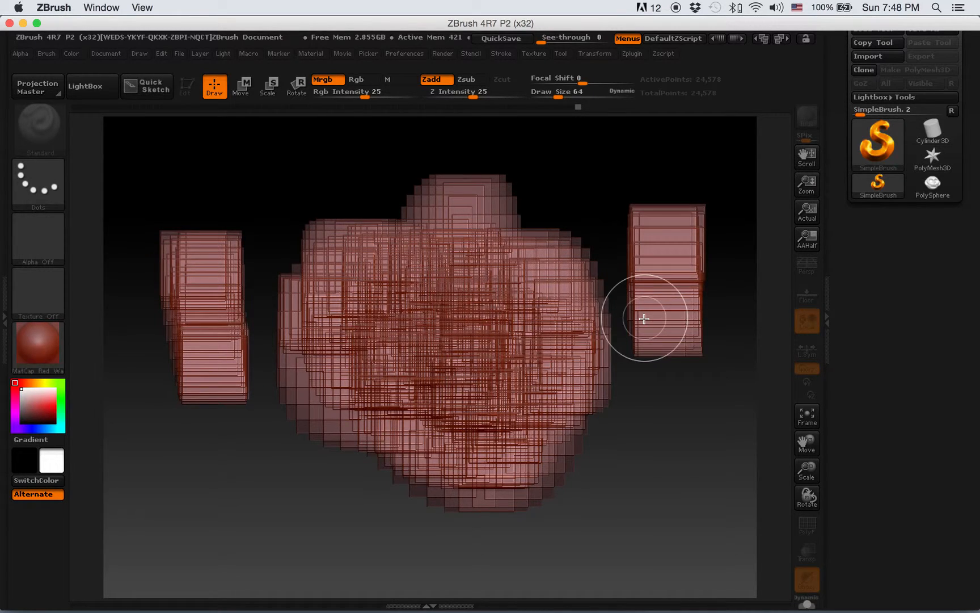
key(ctrl+n)
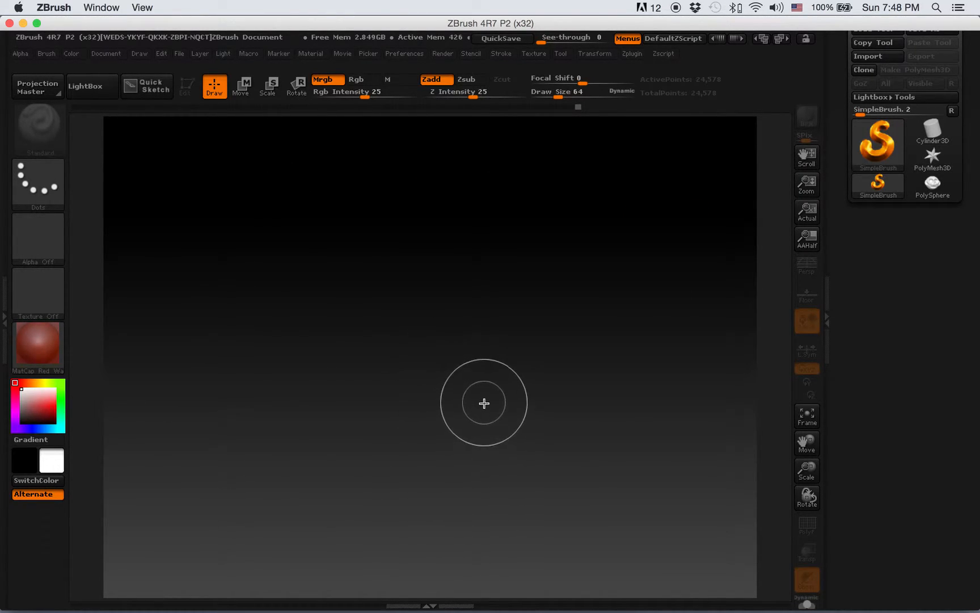
- Load the PolySphere.ZTL tool from LightBox and hide the library
key(comma)
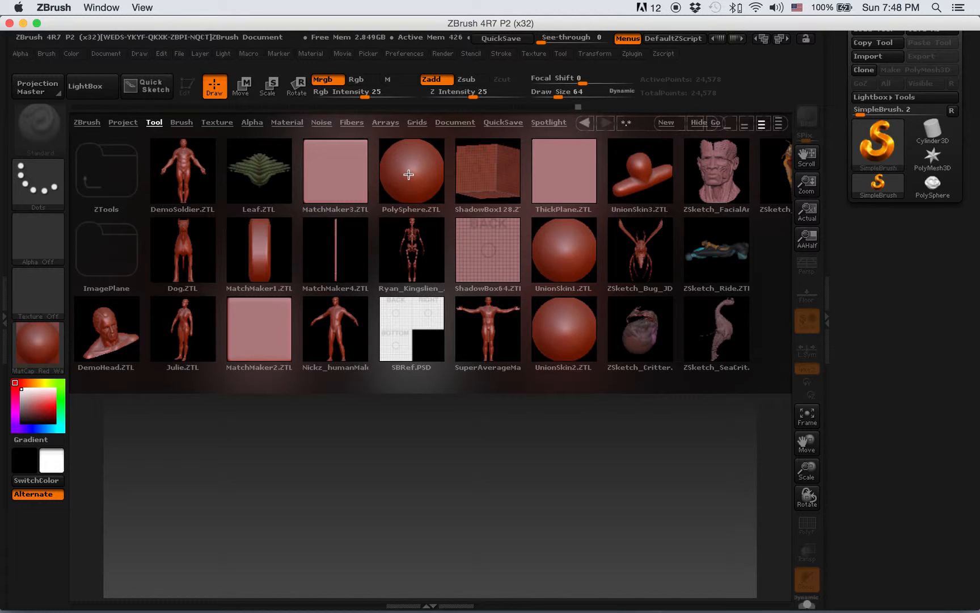
click(409, 174)
double_click(255, 171)
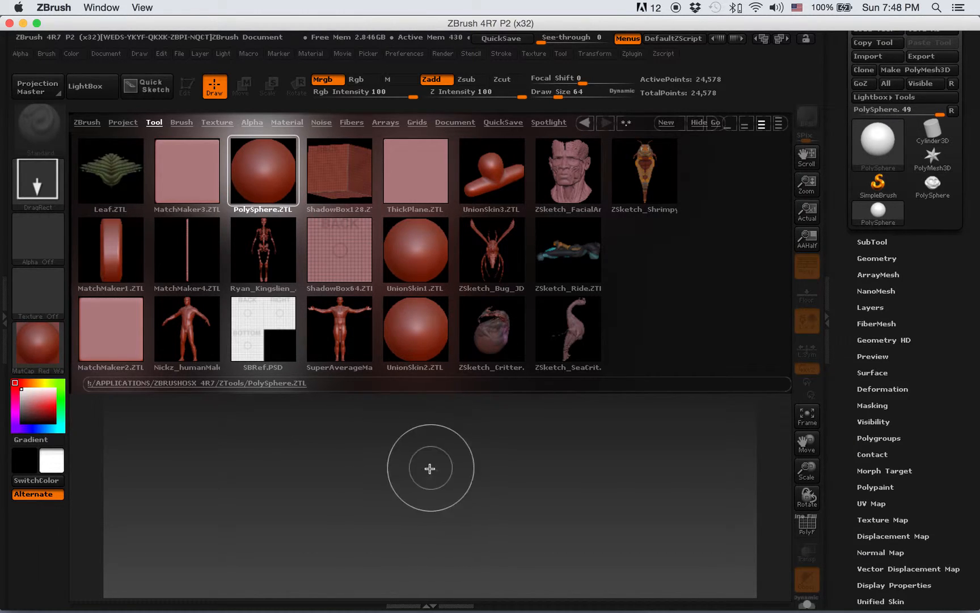
key(comma)
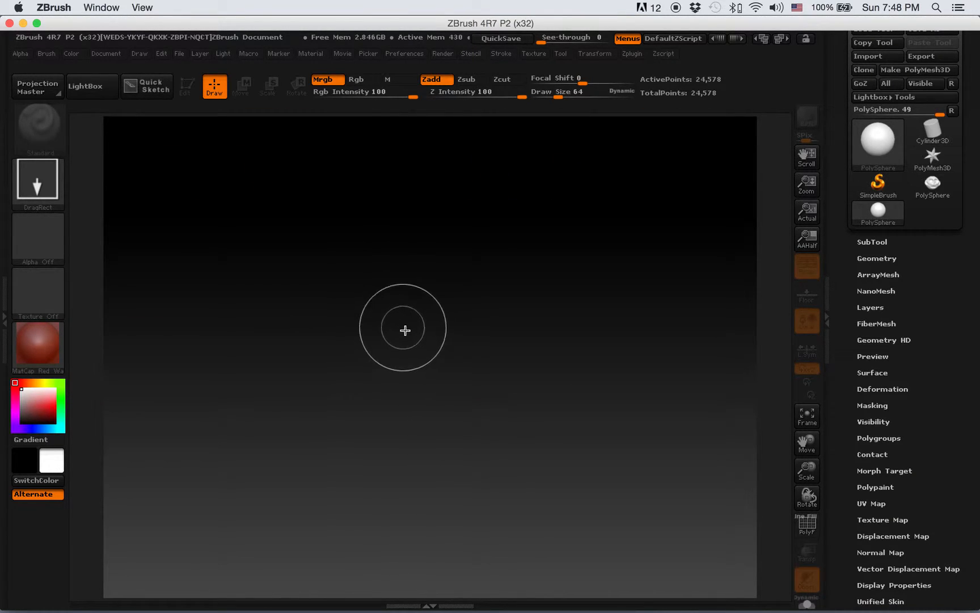
- Draw overlapping PolySphere copies in various sizes across the canvas and clear them all from the document
mouse_move(415, 351)
mouse_down()
mouse_move(429, 455)
mouse_move(388, 479)
mouse_move(403, 432)
mouse_move(420, 466)
mouse_move(400, 459)
mouse_move(413, 450)
mouse_move(406, 442)
mouse_move(405, 479)
mouse_up()
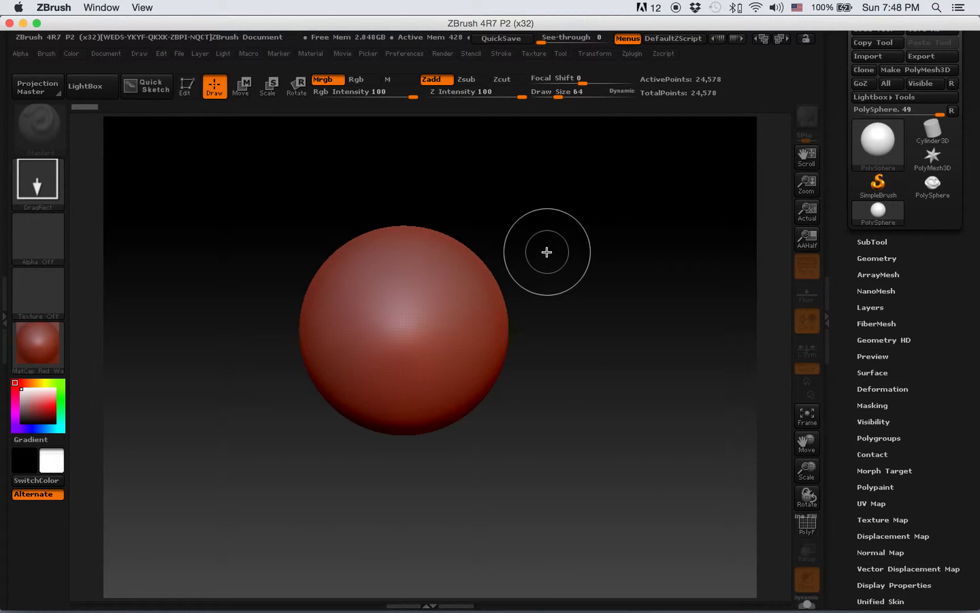
drag(494, 320, 536, 406)
mouse_move(391, 309)
mouse_down()
mouse_move(416, 352)
mouse_move(419, 240)
mouse_move(425, 284)
mouse_up()
mouse_move(310, 284)
mouse_down()
mouse_move(348, 326)
mouse_move(434, 313)
mouse_up()
drag(329, 322, 349, 357)
drag(407, 261, 436, 321)
drag(342, 228, 391, 292)
mouse_move(482, 268)
mouse_down()
mouse_move(498, 293)
mouse_move(548, 291)
mouse_up()
drag(528, 220, 542, 252)
drag(483, 213, 500, 252)
drag(519, 307, 541, 343)
drag(470, 366, 488, 409)
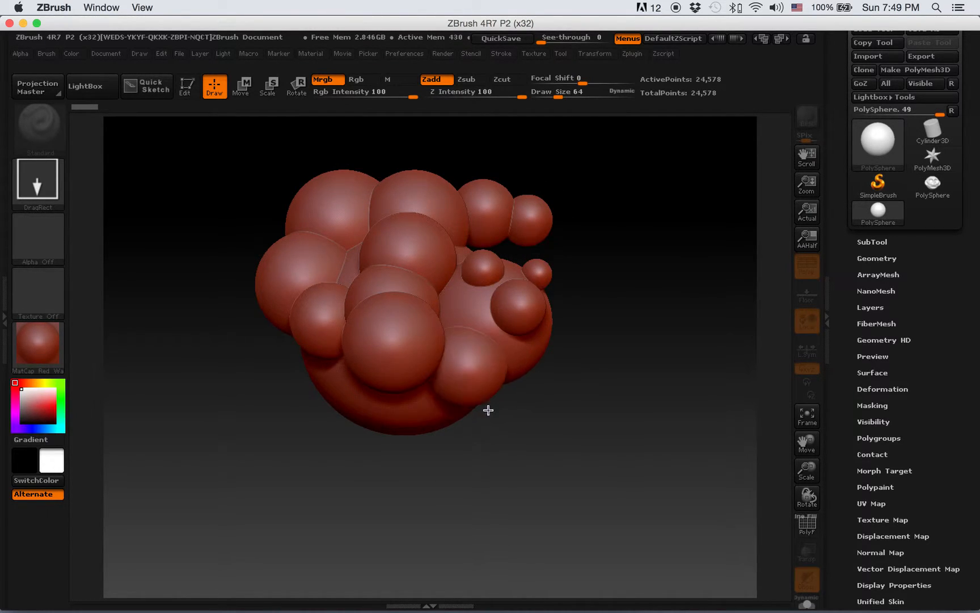
drag(412, 404, 429, 445)
drag(321, 397, 342, 447)
drag(265, 359, 302, 412)
drag(386, 385, 407, 420)
drag(452, 299, 468, 332)
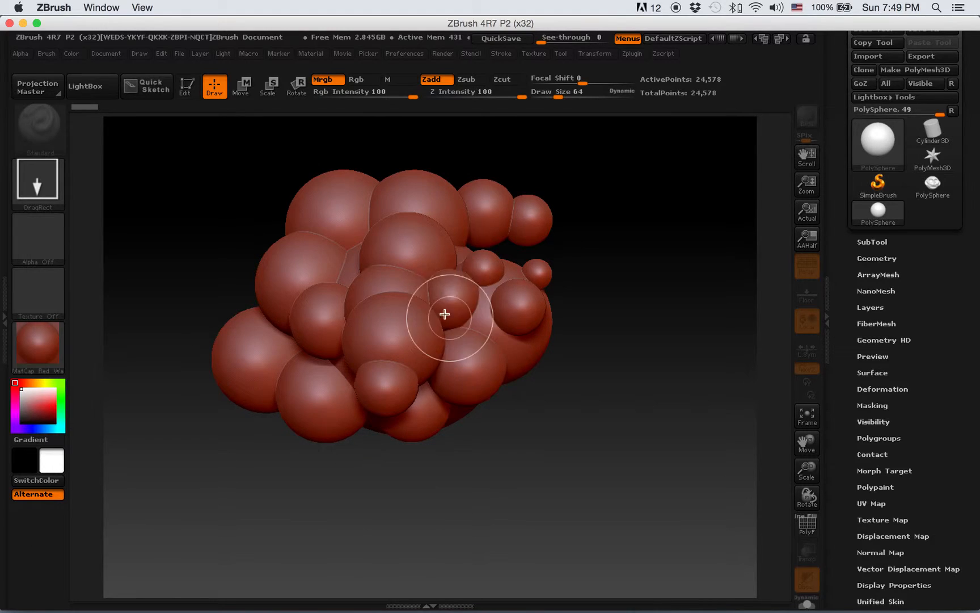
drag(339, 248, 363, 277)
drag(234, 212, 289, 238)
drag(199, 247, 241, 265)
drag(275, 198, 297, 237)
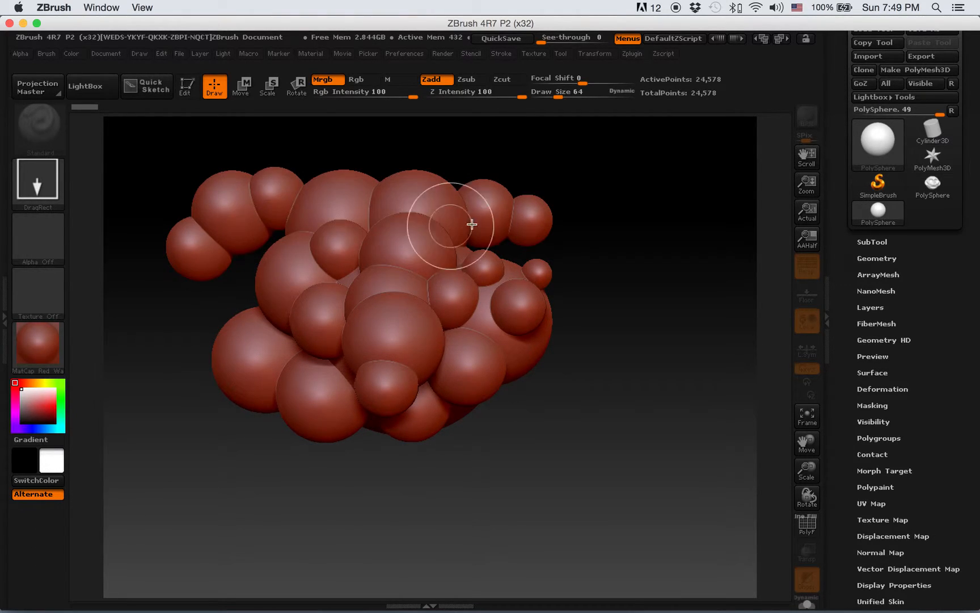
drag(550, 178, 567, 210)
drag(566, 256, 582, 287)
drag(525, 257, 554, 276)
drag(594, 220, 607, 241)
drag(517, 377, 535, 409)
drag(558, 358, 572, 375)
drag(482, 324, 489, 334)
drag(419, 200, 427, 211)
drag(350, 193, 357, 204)
drag(405, 239, 407, 243)
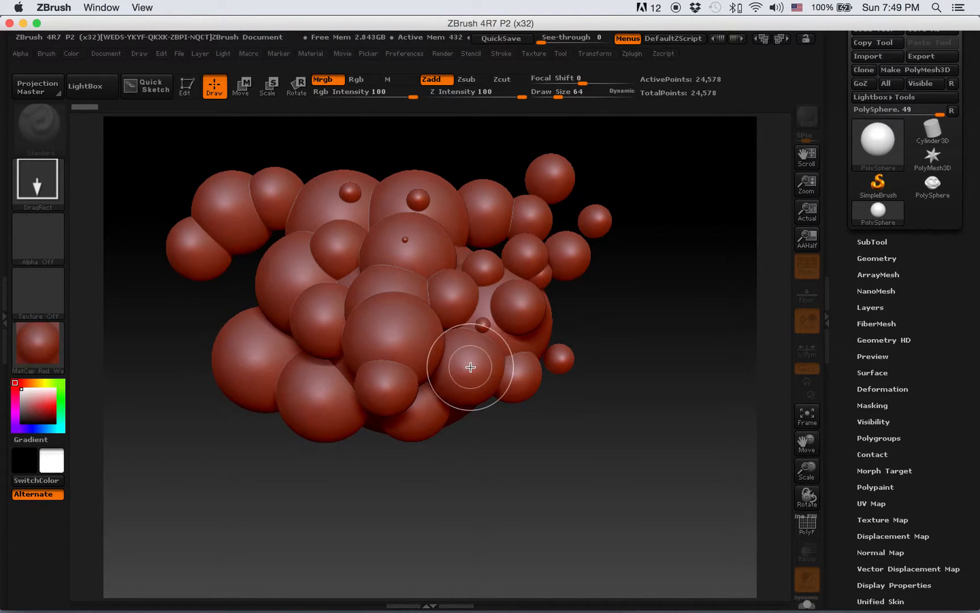
key(ctrl+n)
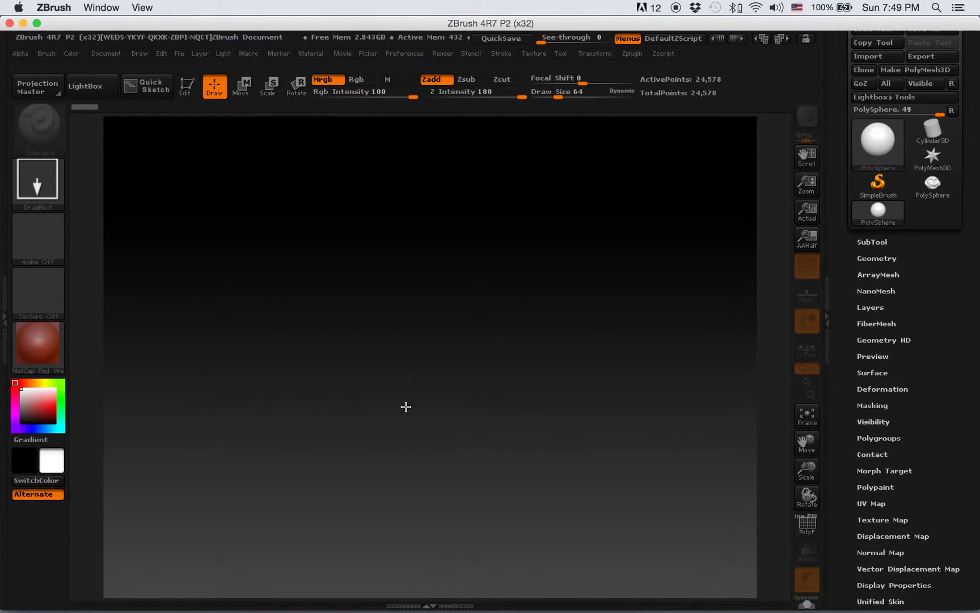
- Draw a single large PolySphere near the middle of the canvas and put it in Edit mode
mouse_move(407, 332)
mouse_down()
mouse_move(478, 485)
mouse_move(427, 482)
mouse_up()
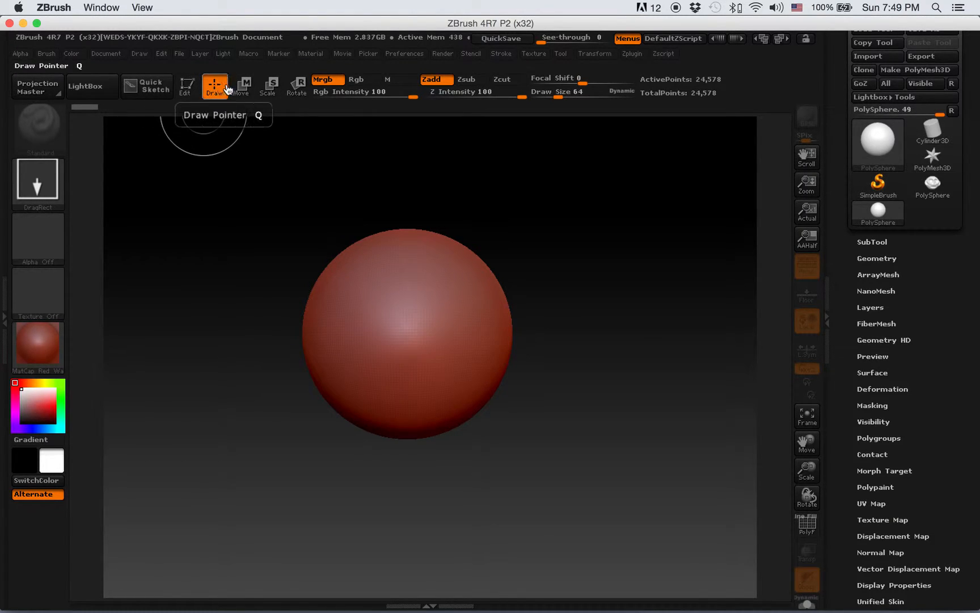
click(187, 87)
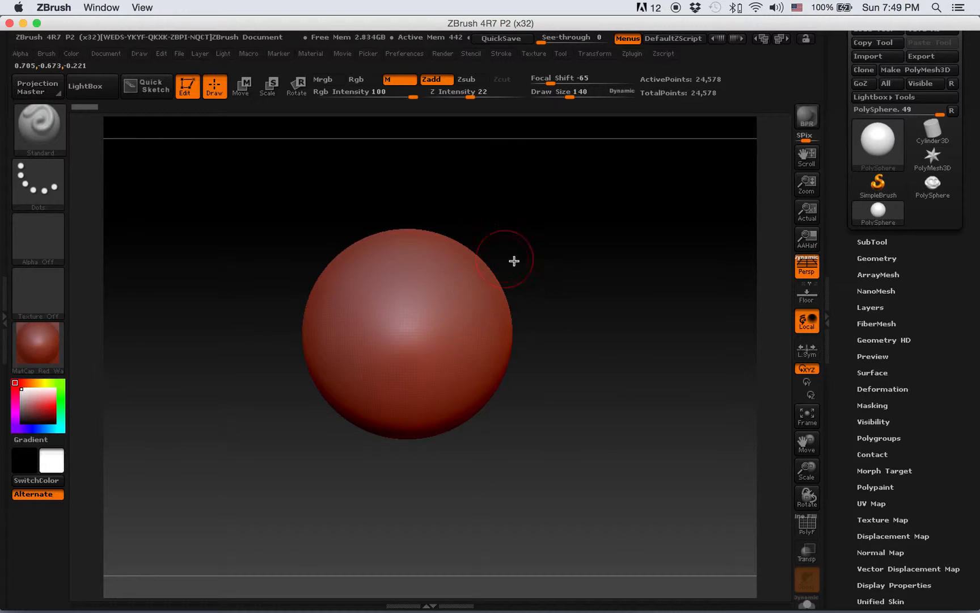
- Sculpt raised test strokes over several sides of the sphere with the Standard brush at Z Intensity 22
mouse_move(412, 294)
mouse_down()
mouse_move(461, 356)
mouse_move(407, 374)
mouse_move(317, 310)
mouse_move(453, 340)
mouse_up()
mouse_move(571, 278)
mouse_down()
mouse_move(490, 269)
mouse_move(532, 364)
mouse_up()
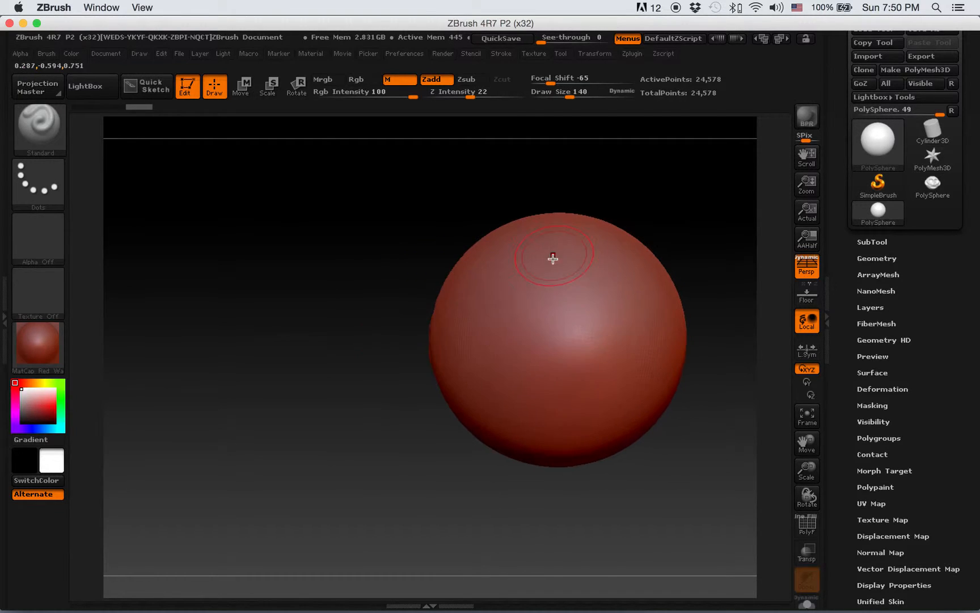
mouse_move(553, 258)
mouse_down()
mouse_move(480, 305)
mouse_move(573, 278)
mouse_up()
mouse_move(703, 298)
mouse_down()
mouse_move(530, 304)
mouse_move(399, 363)
mouse_move(448, 261)
mouse_move(372, 309)
mouse_move(428, 295)
mouse_move(444, 335)
mouse_up()
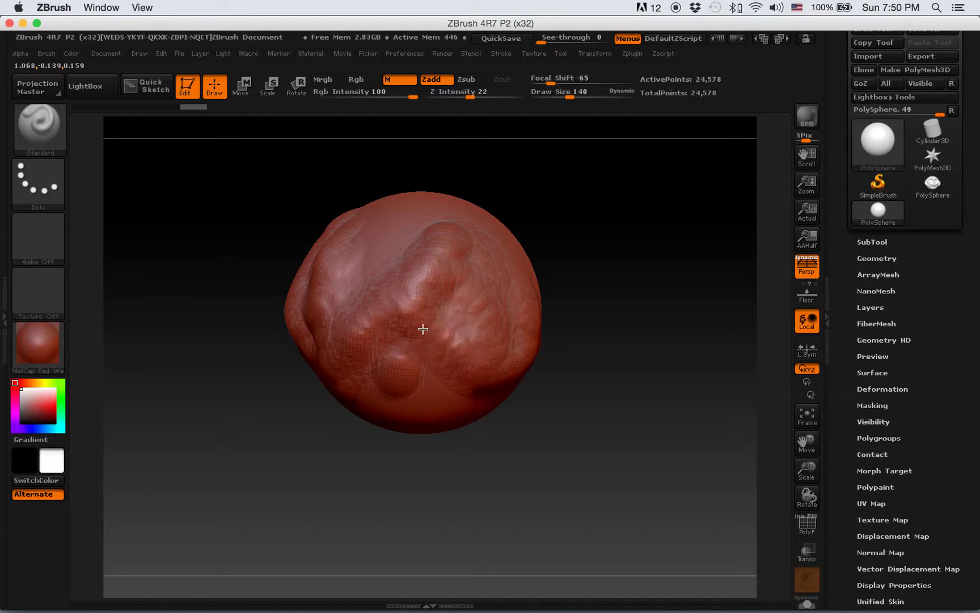
mouse_move(626, 230)
mouse_down()
mouse_move(518, 212)
mouse_move(538, 317)
mouse_move(566, 248)
mouse_up()
mouse_move(550, 258)
alt+right_down()
mouse_move(455, 313)
mouse_move(414, 299)
mouse_move(430, 373)
alt+right_up()
drag(430, 374, 464, 426)
alt+right_drag(481, 348, 511, 264)
mouse_move(531, 302)
mouse_down()
mouse_move(531, 261)
mouse_move(516, 343)
mouse_up()
alt+right_drag(516, 343, 482, 355)
mouse_move(582, 243)
right_down()
mouse_move(543, 238)
mouse_move(591, 215)
mouse_move(525, 219)
right_up()
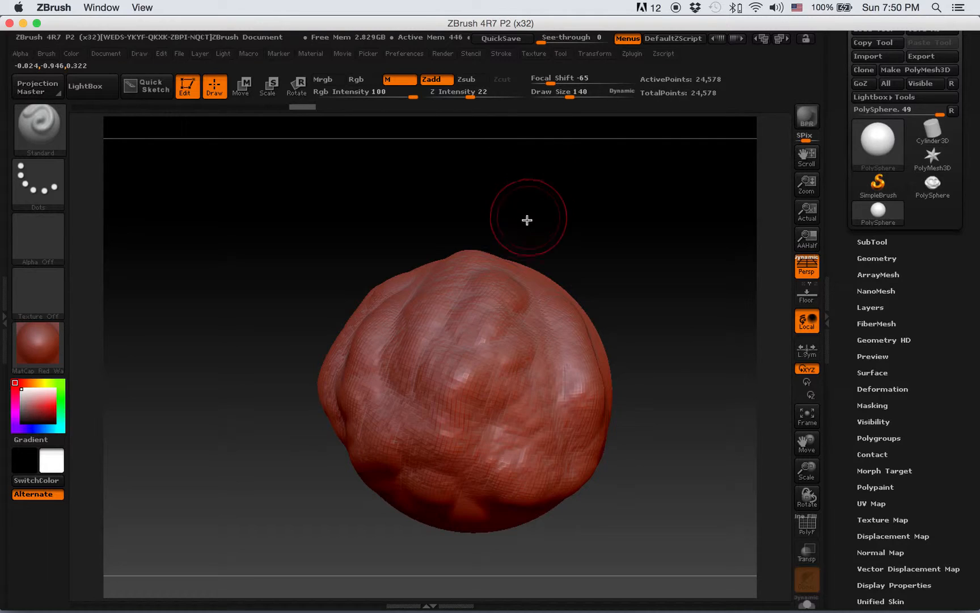
alt+right_drag(595, 239, 552, 199)
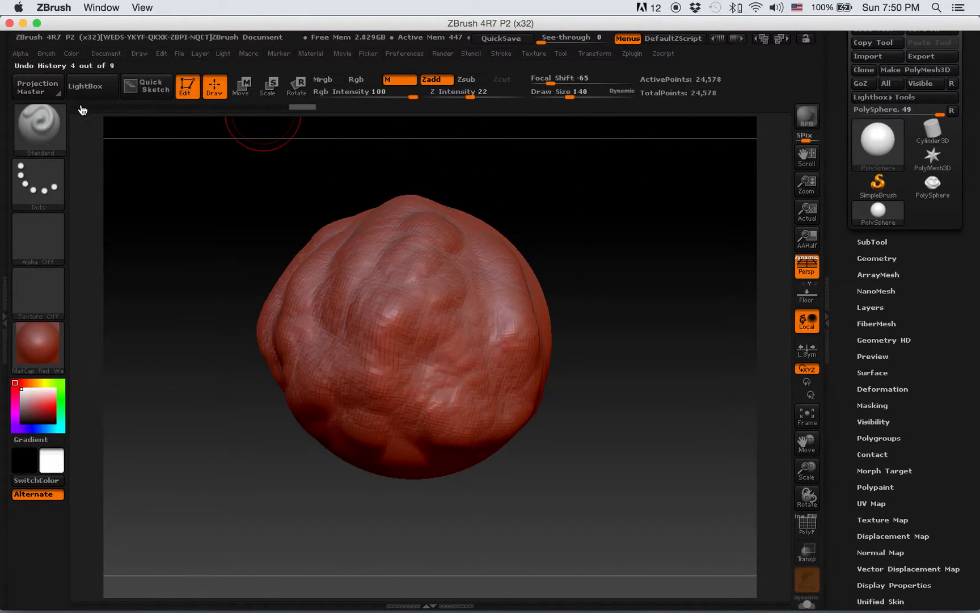
- Undo all sculpting strokes through the undo history back to the smooth original sphere
mouse_move(301, 107)
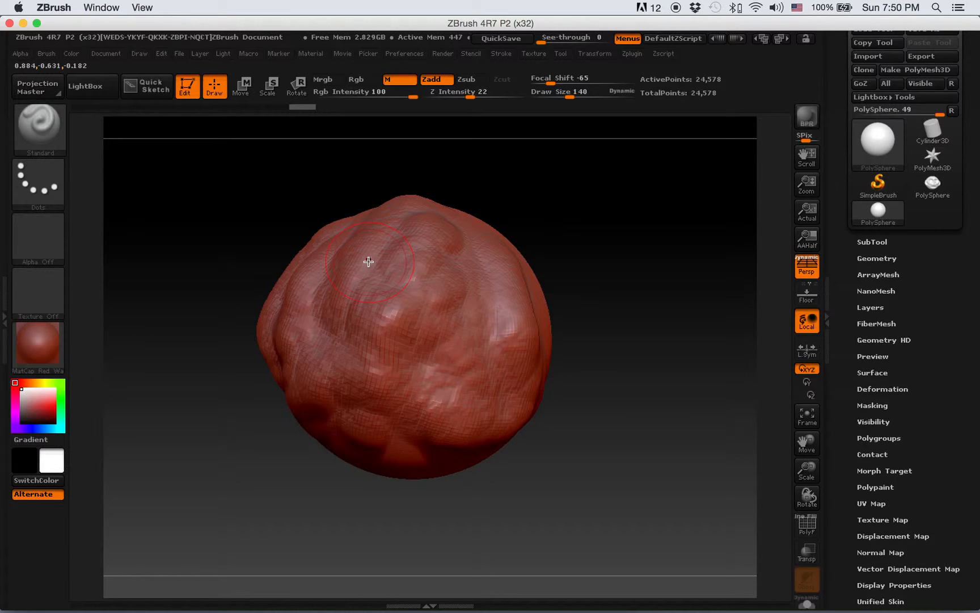
key(super+z)
key(super+z)
key(super+z)
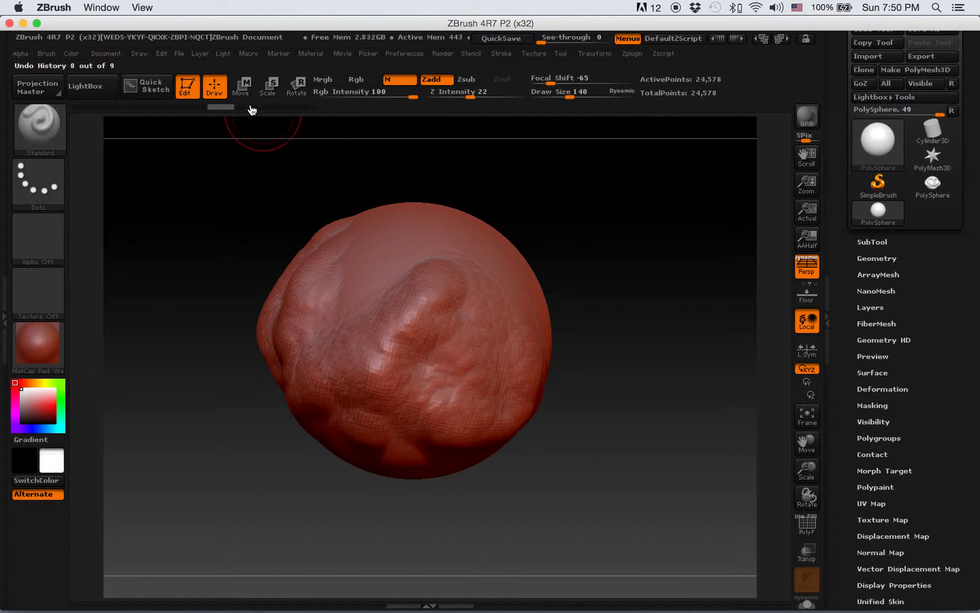
drag(219, 107, 79, 107)
- Inspect the smooth sphere by moving and rotating the view and framing the model
mouse_move(556, 289)
mouse_down()
mouse_move(613, 302)
mouse_move(570, 278)
mouse_move(579, 307)
mouse_move(566, 311)
mouse_up()
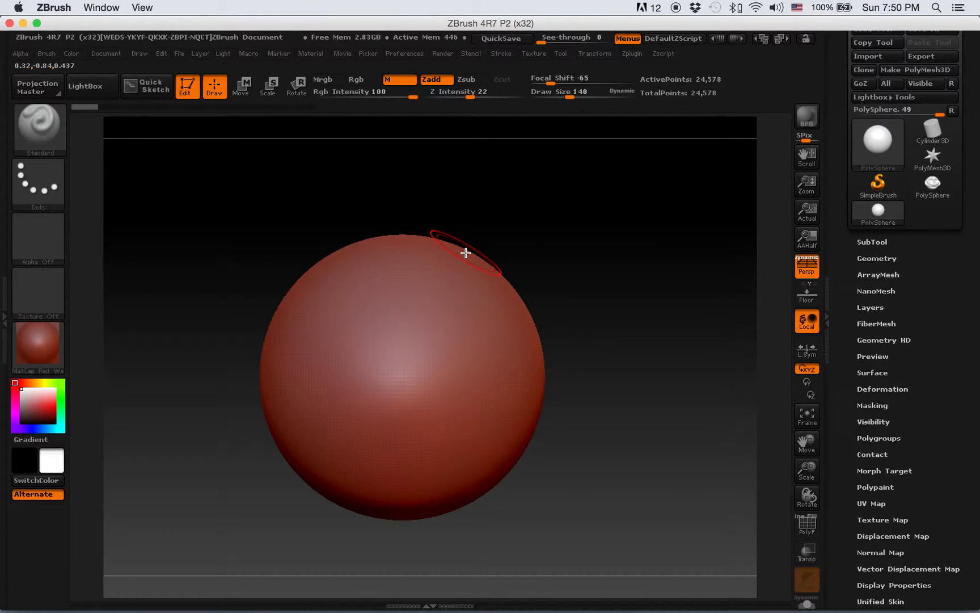
mouse_move(609, 298)
mouse_down()
mouse_move(591, 300)
mouse_move(582, 237)
mouse_up()
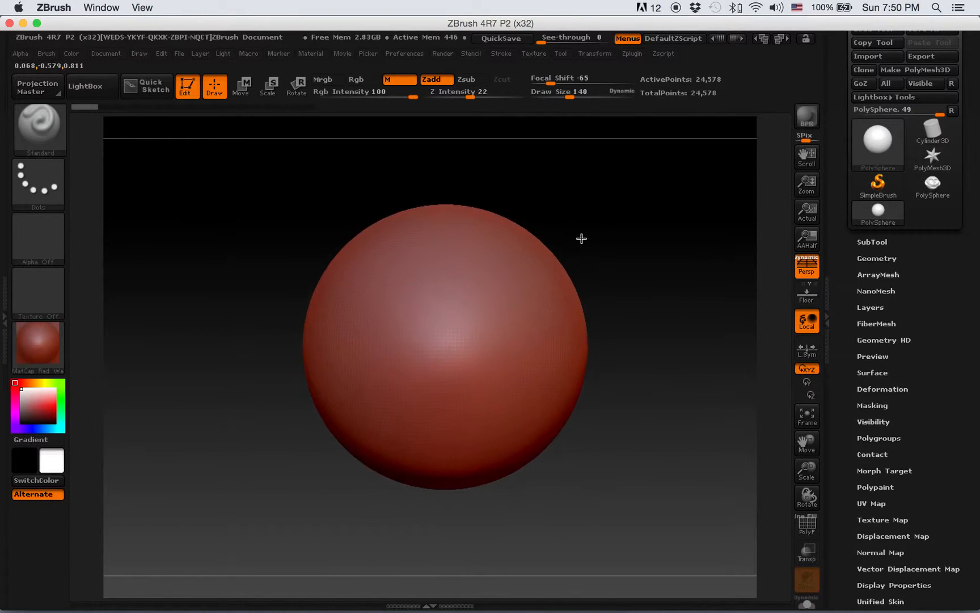
mouse_move(605, 278)
mouse_down()
mouse_move(573, 295)
mouse_move(571, 284)
mouse_move(636, 274)
mouse_up()
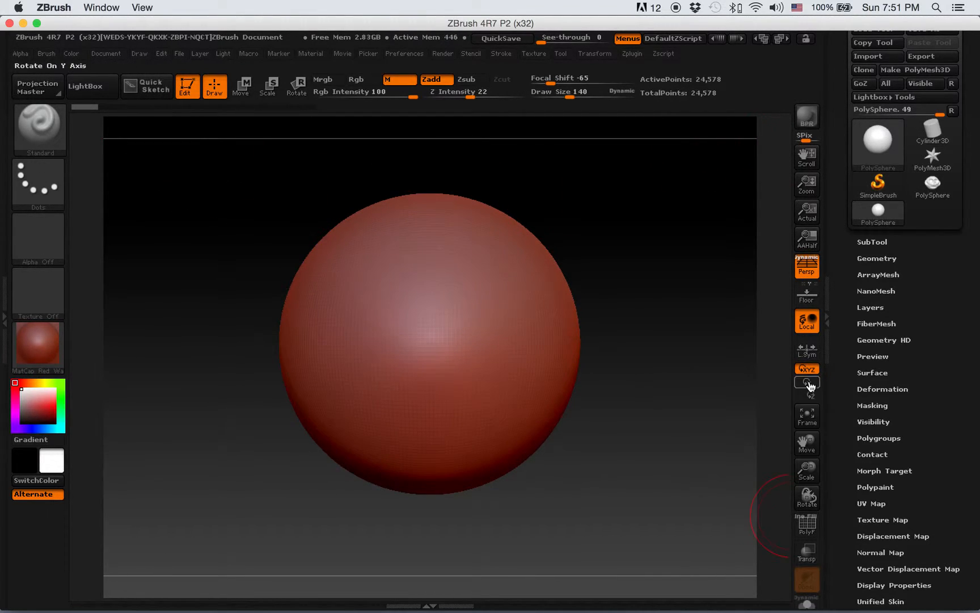
click(808, 419)
mouse_move(807, 443)
mouse_down()
mouse_move(806, 430)
mouse_move(807, 458)
mouse_move(805, 447)
mouse_up()
drag(808, 502, 804, 500)
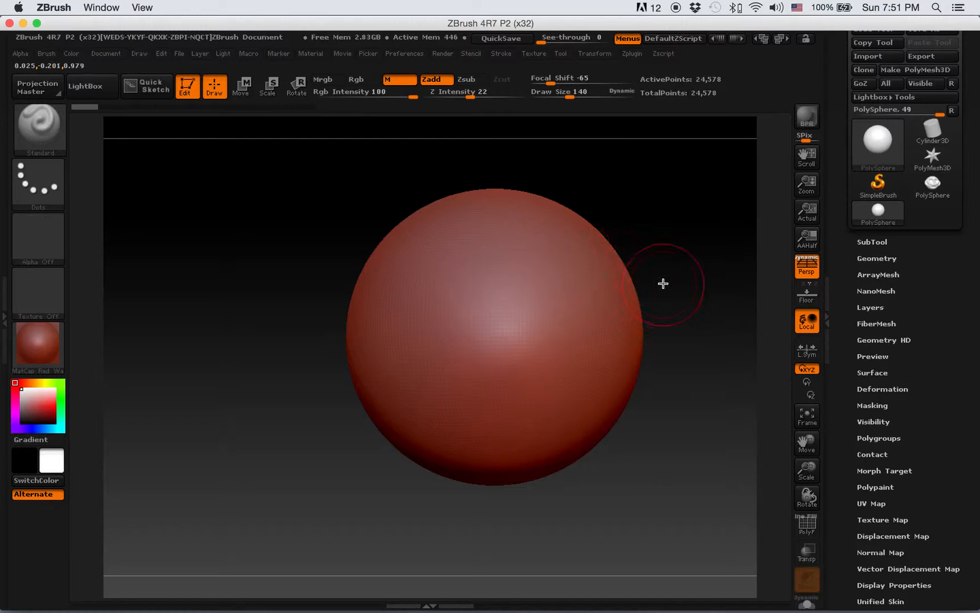
- Sculpt raised, lumpy forms on one side of the sphere with the Standard brush at Draw Size 140
mouse_move(668, 274)
mouse_down()
mouse_move(692, 280)
mouse_move(674, 276)
mouse_move(489, 322)
mouse_up()
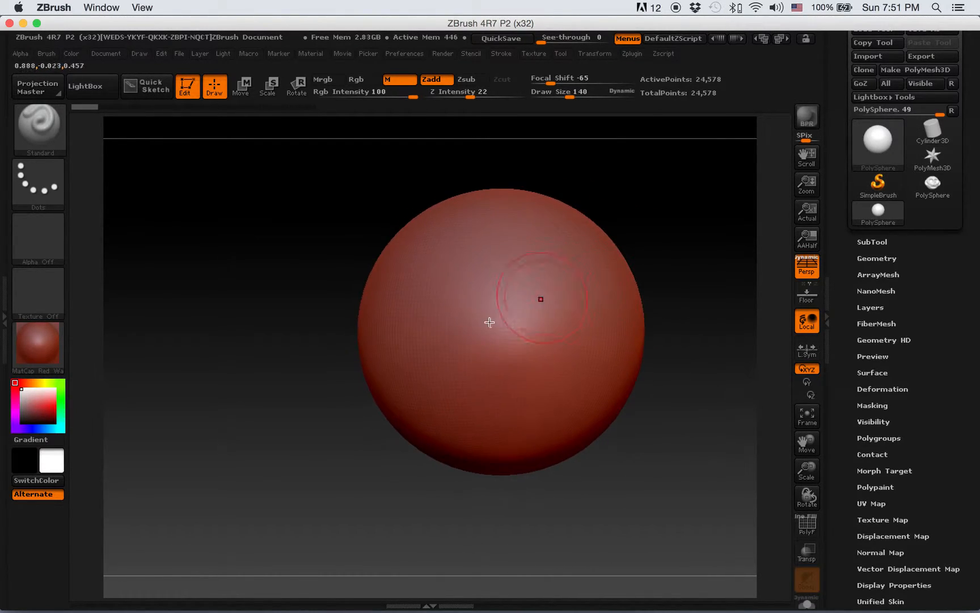
mouse_move(587, 300)
mouse_down()
mouse_move(506, 344)
mouse_move(501, 323)
mouse_move(565, 286)
mouse_move(446, 363)
mouse_move(485, 327)
mouse_up()
mouse_move(694, 308)
mouse_down()
mouse_move(646, 311)
mouse_move(674, 324)
mouse_move(647, 324)
mouse_up()
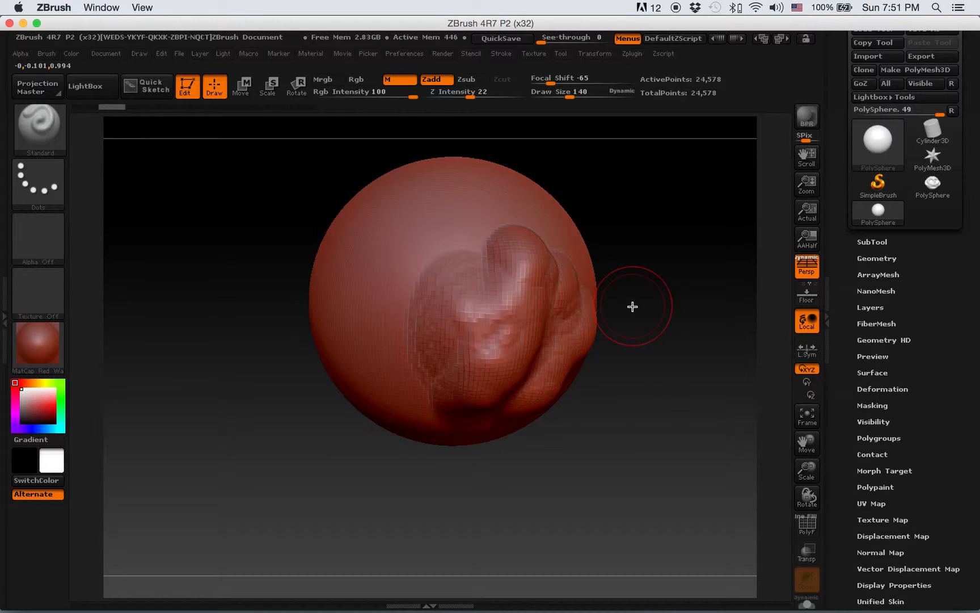
- Sculpt more raised lumps over the front of the sphere with the Standard brush at Draw Size 140
mouse_move(641, 308)
mouse_down()
mouse_move(613, 313)
mouse_move(630, 337)
mouse_move(686, 314)
mouse_move(666, 293)
mouse_move(648, 321)
mouse_move(697, 298)
mouse_move(605, 323)
mouse_move(628, 352)
mouse_move(623, 341)
mouse_move(650, 344)
mouse_move(611, 338)
mouse_move(621, 342)
mouse_move(636, 315)
mouse_move(637, 344)
mouse_up()
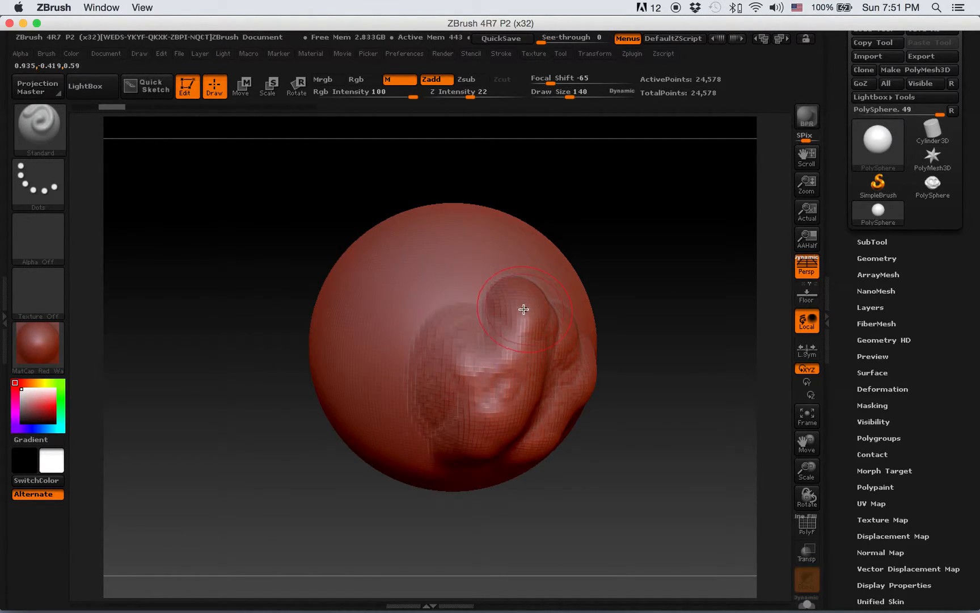
mouse_move(635, 309)
mouse_down()
mouse_move(630, 289)
mouse_move(516, 347)
mouse_up()
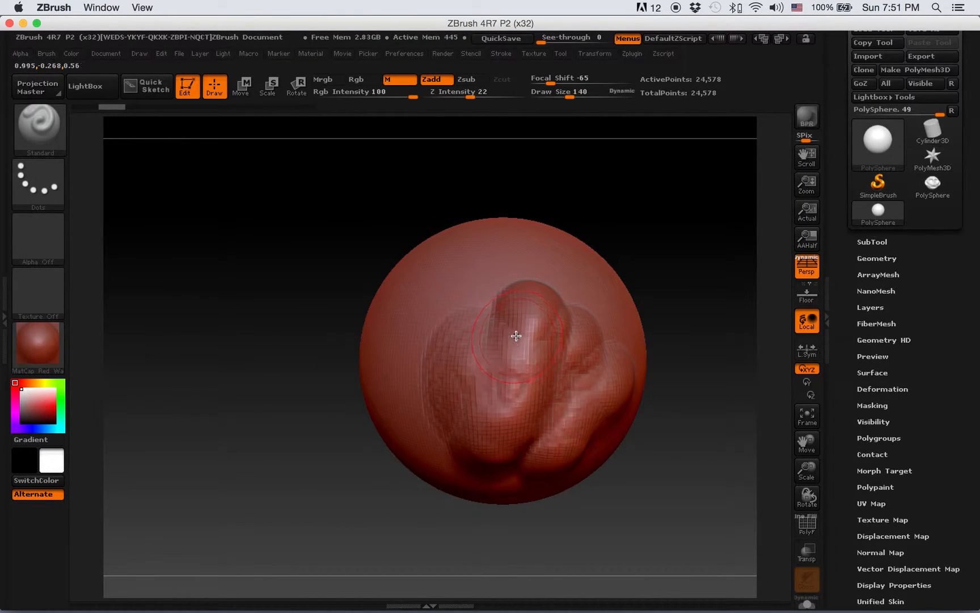
mouse_move(518, 346)
right_down()
mouse_move(531, 327)
mouse_move(530, 344)
mouse_move(541, 330)
mouse_move(537, 340)
mouse_move(513, 286)
mouse_move(516, 337)
mouse_move(490, 282)
right_up()
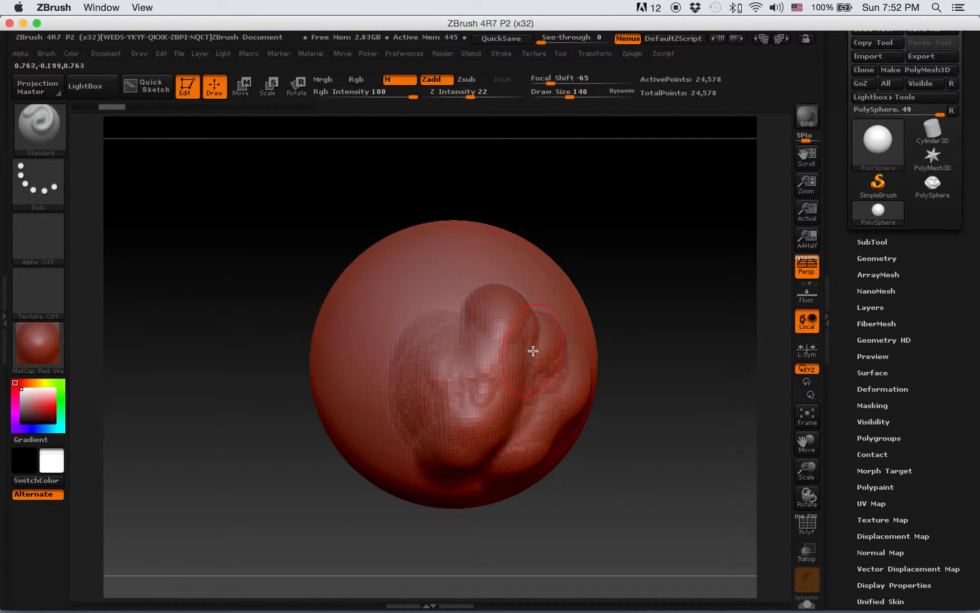
right_drag(533, 351, 404, 278)
mouse_move(418, 335)
mouse_down()
mouse_move(385, 343)
mouse_move(377, 417)
mouse_up()
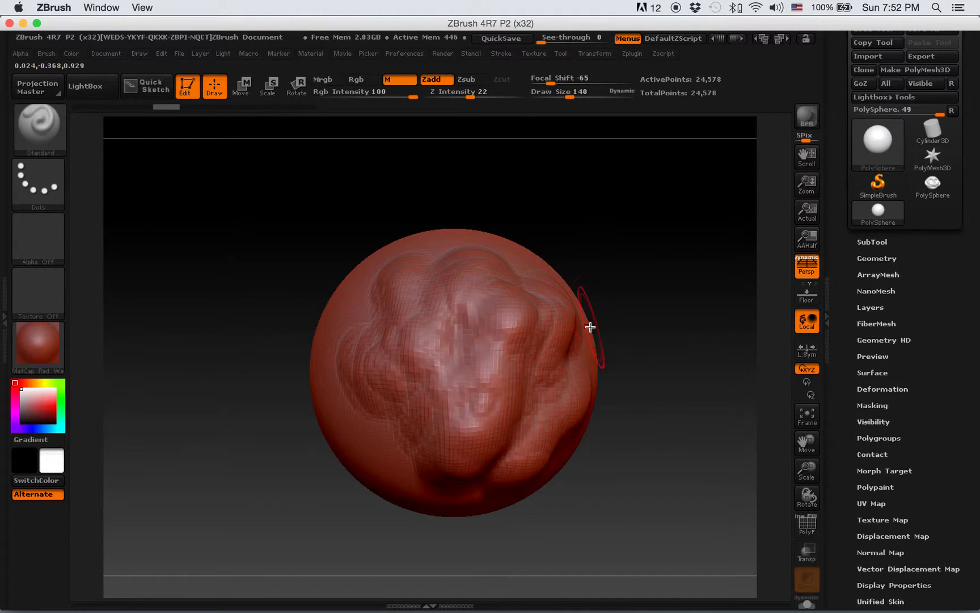
- Inspect the lumpy forms from several sides by rotating, zooming and moving the view
mouse_move(529, 330)
right_down()
mouse_move(497, 321)
mouse_move(525, 312)
mouse_move(420, 309)
mouse_move(537, 398)
mouse_move(434, 341)
mouse_move(555, 364)
mouse_move(500, 394)
mouse_move(461, 346)
right_up()
mouse_move(525, 355)
right_down()
mouse_move(503, 361)
mouse_move(466, 343)
mouse_move(578, 357)
right_up()
mouse_move(635, 348)
right_down()
mouse_move(449, 330)
mouse_move(620, 337)
mouse_move(466, 348)
mouse_move(564, 350)
mouse_move(551, 363)
mouse_move(540, 342)
mouse_move(440, 337)
mouse_move(514, 326)
mouse_move(443, 329)
mouse_move(540, 345)
right_up()
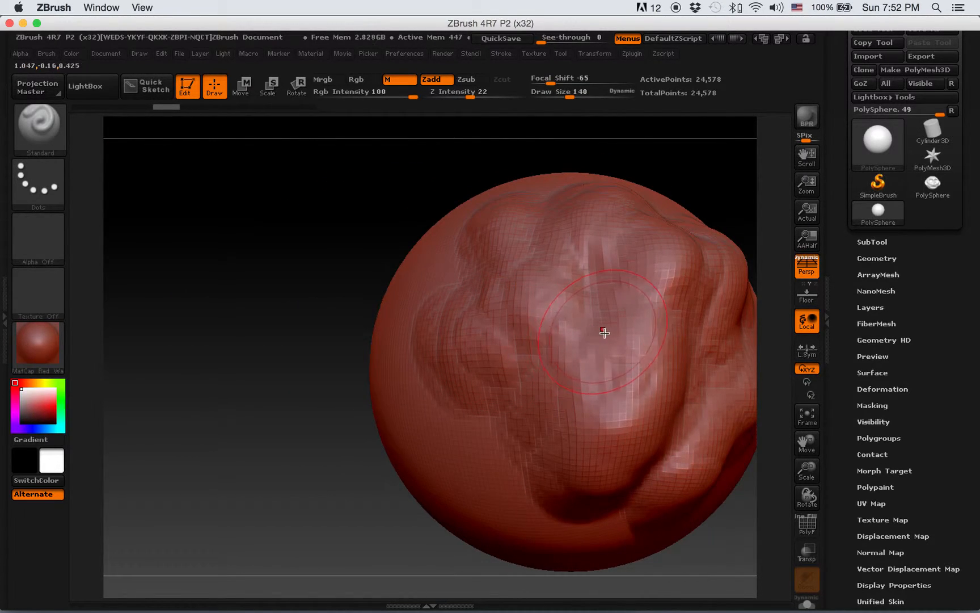
mouse_move(617, 335)
right_down()
mouse_move(512, 337)
mouse_move(534, 328)
mouse_move(498, 343)
mouse_move(631, 368)
mouse_move(587, 363)
mouse_move(594, 357)
mouse_move(584, 353)
mouse_move(596, 356)
right_up()
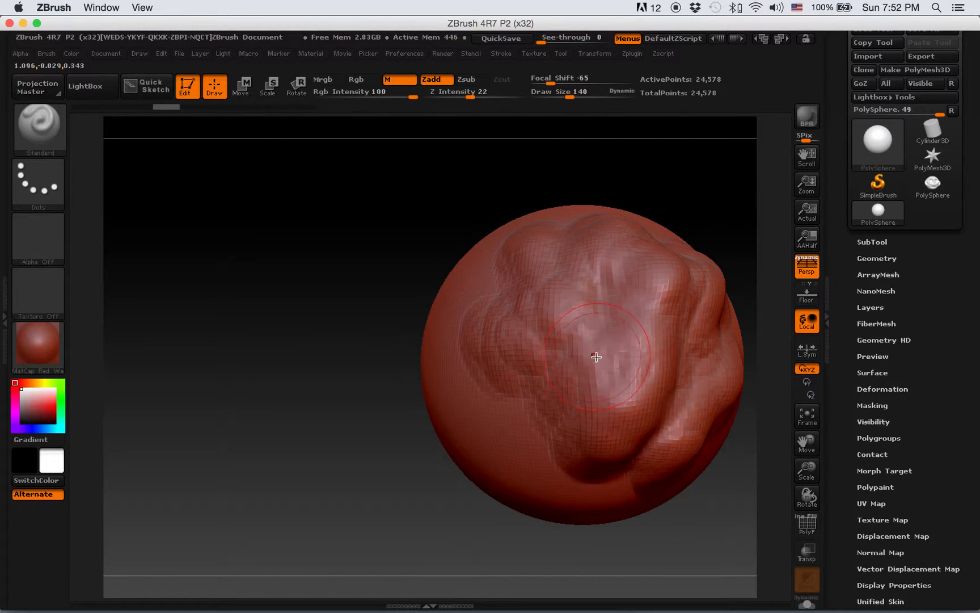
alt+right_drag(587, 259, 528, 299)
mouse_move(576, 331)
right_down()
mouse_move(544, 342)
mouse_move(587, 318)
mouse_move(580, 324)
right_up()
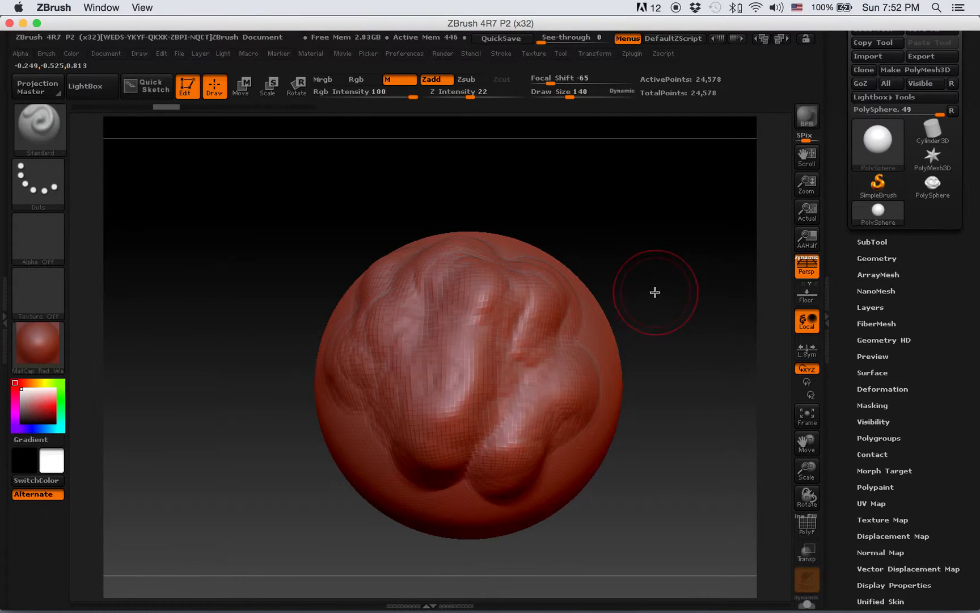
- Undo all sculpting through the undo history back to the smooth sphere and re-centre it in the view
drag(168, 106, 94, 104)
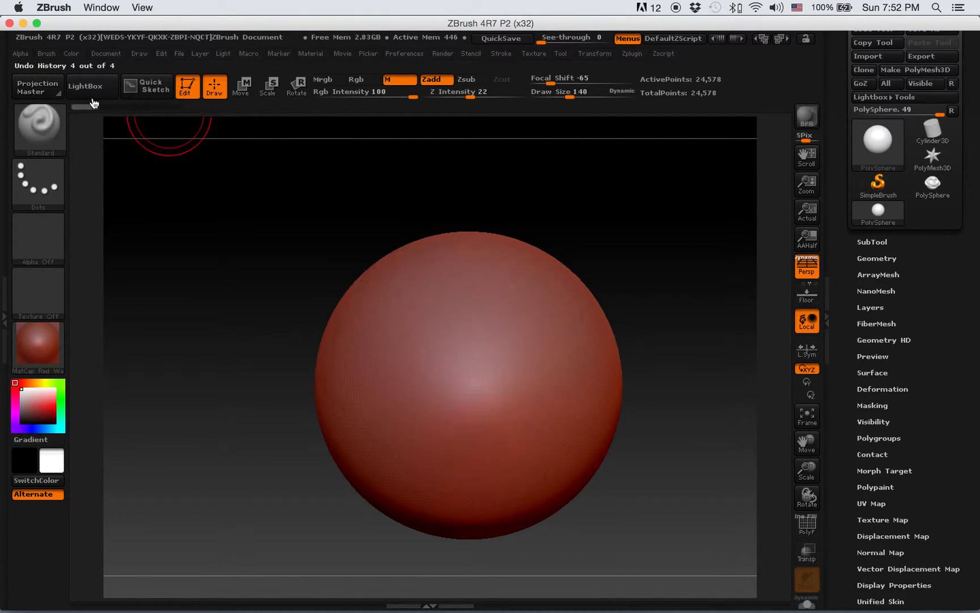
mouse_move(666, 280)
right_down()
mouse_move(679, 301)
mouse_move(656, 323)
mouse_move(645, 311)
mouse_move(650, 332)
right_up()
alt+right_drag(608, 274, 651, 289)
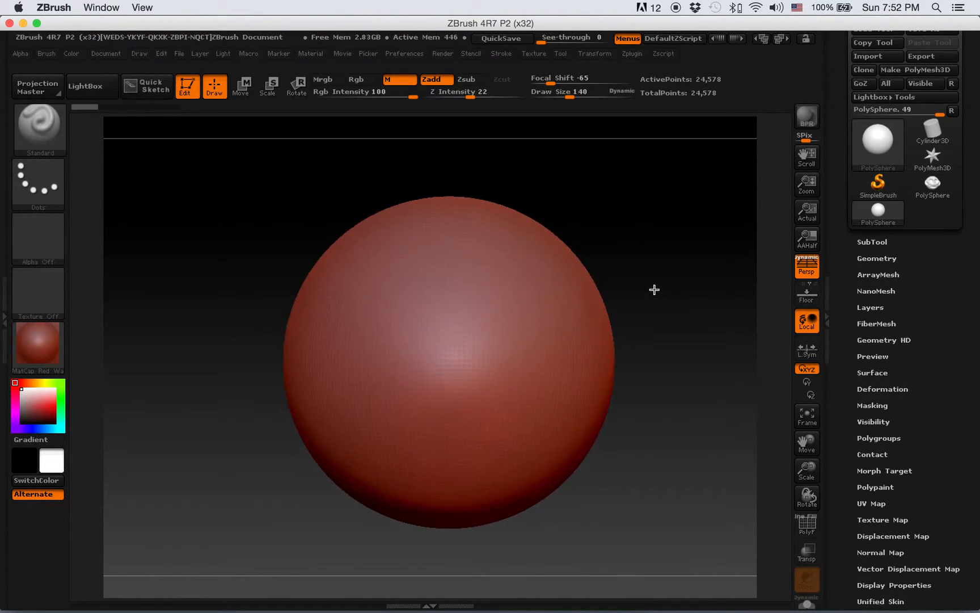
- Raise a single test bump on the upper front of the sphere with the Standard brush and undo it
click(42, 129)
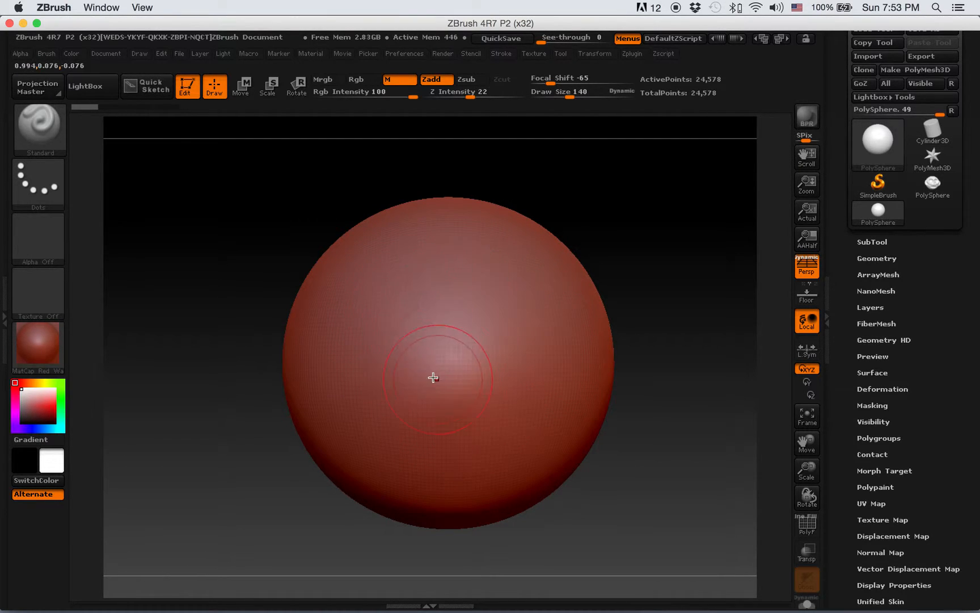
drag(393, 325, 383, 322)
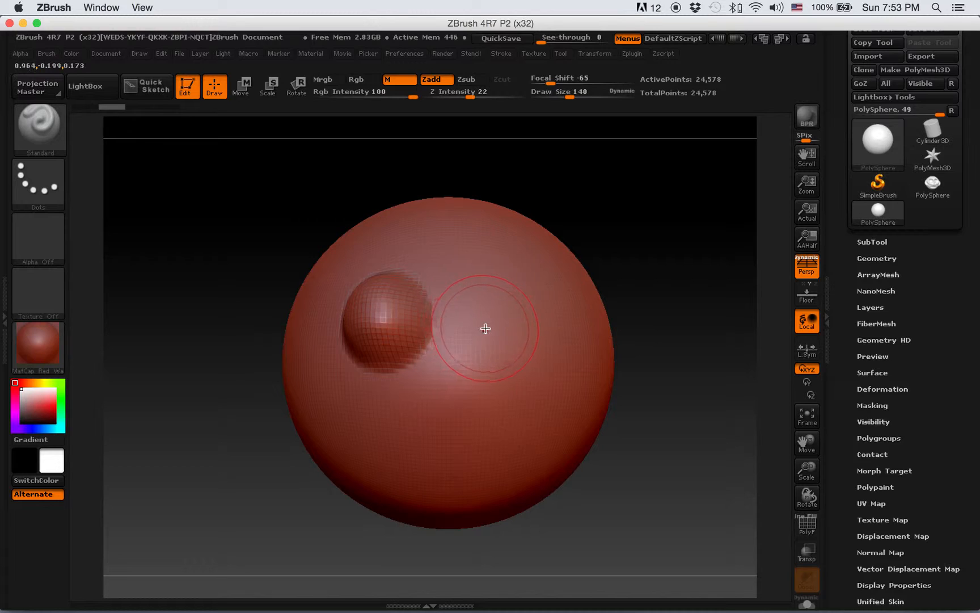
key(super+z)
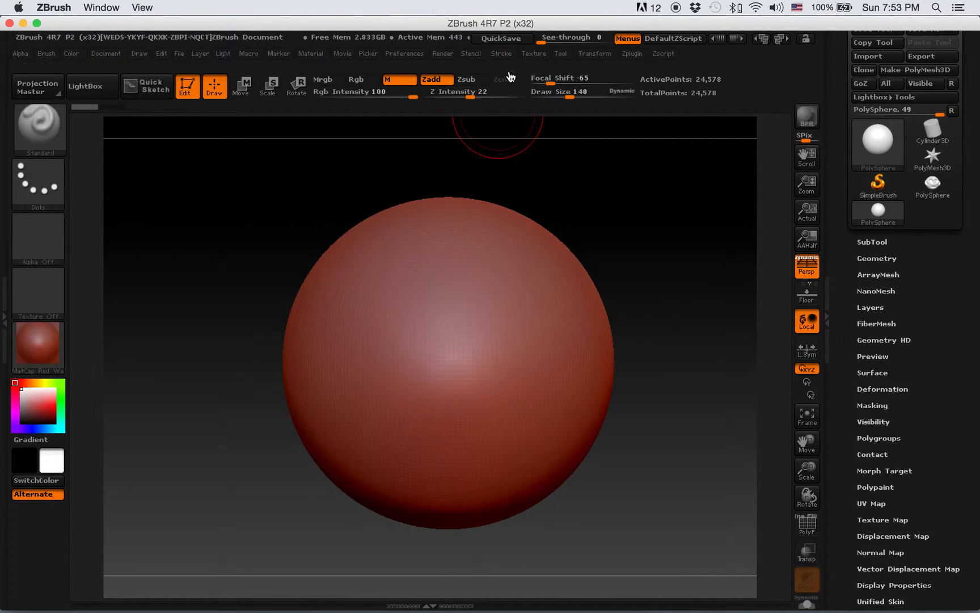
- Activate symmetry across the X axis for sculpting and frame the sphere
click(593, 54)
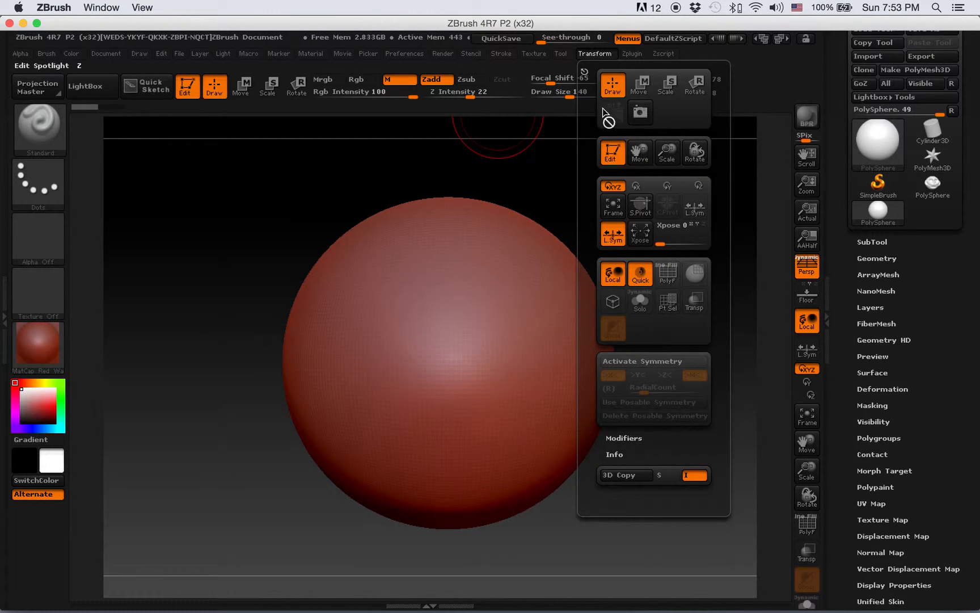
click(654, 363)
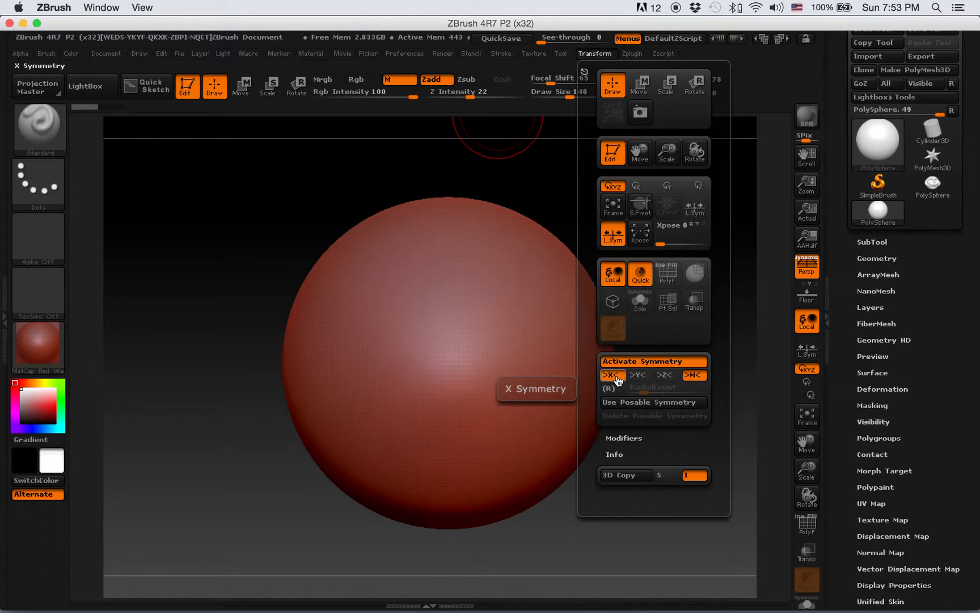
alt+drag(671, 347, 569, 294)
key(f)
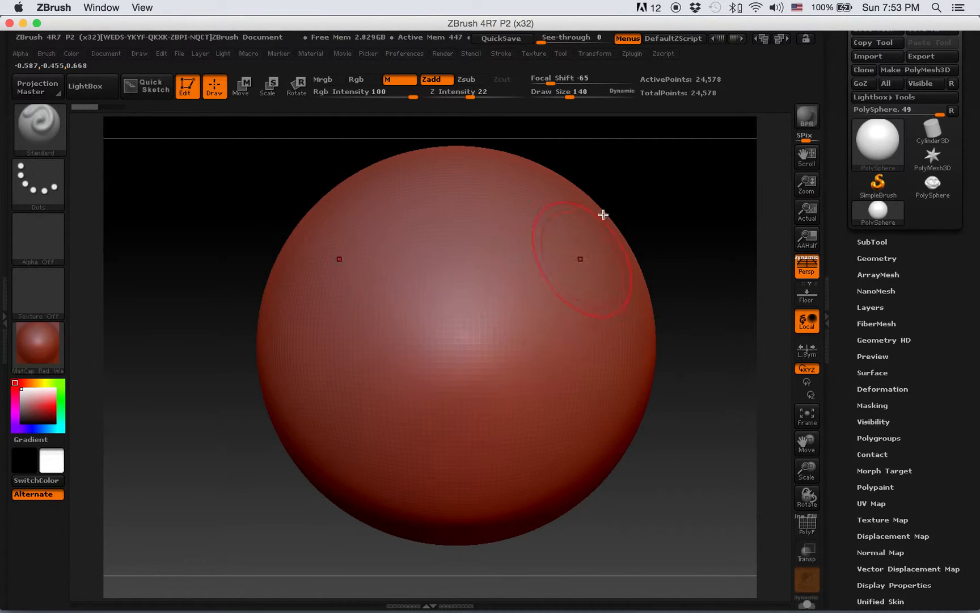
- Try Y symmetry combined with X on a mirrored test bump, then undo the bump and disable Y symmetry
click(601, 55)
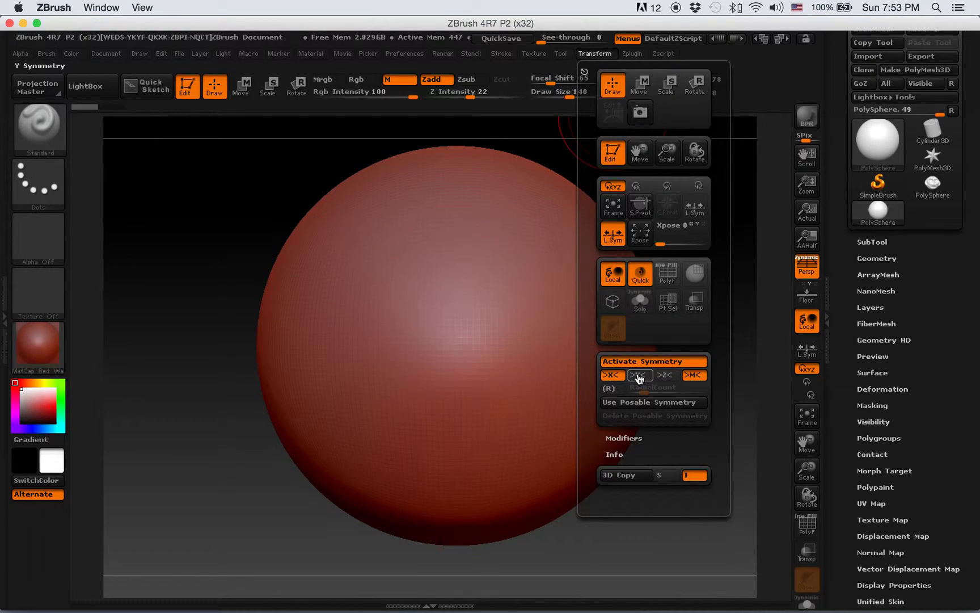
click(640, 378)
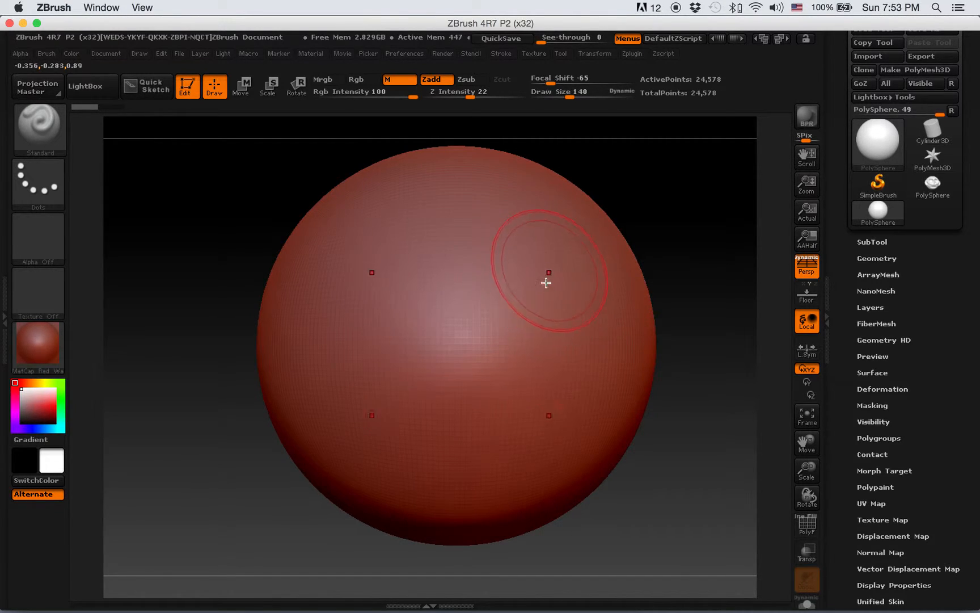
click(550, 262)
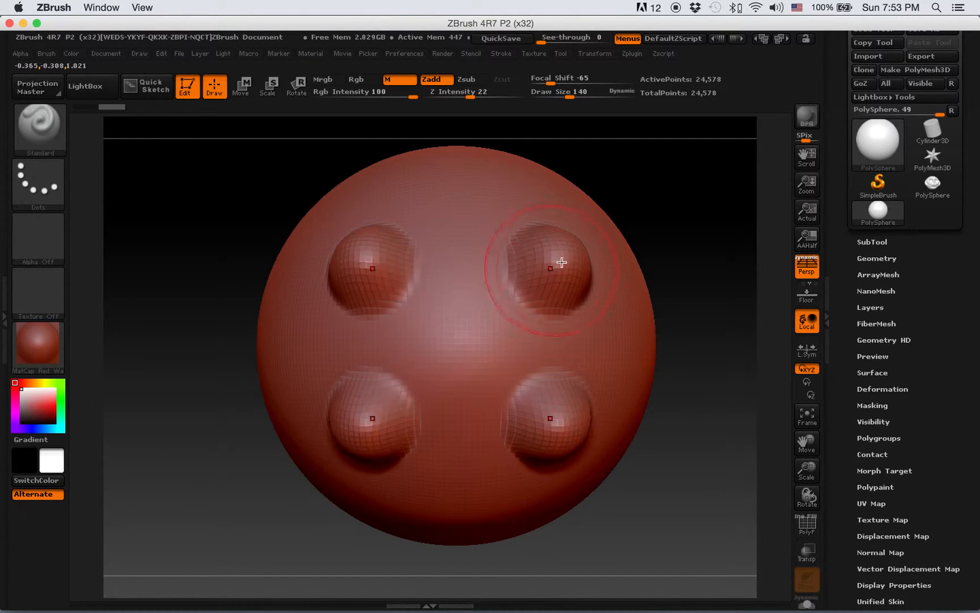
key(super+z)
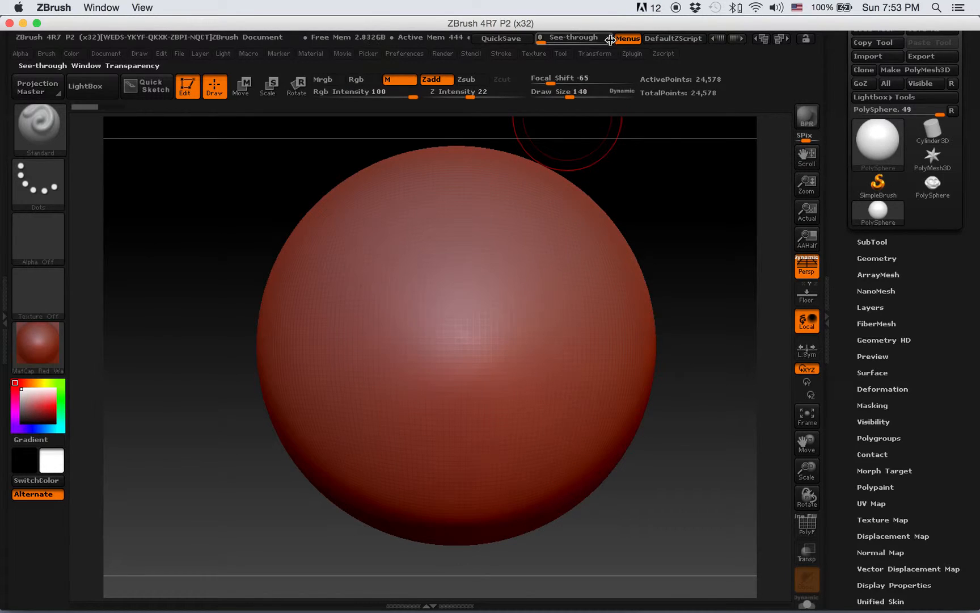
click(595, 53)
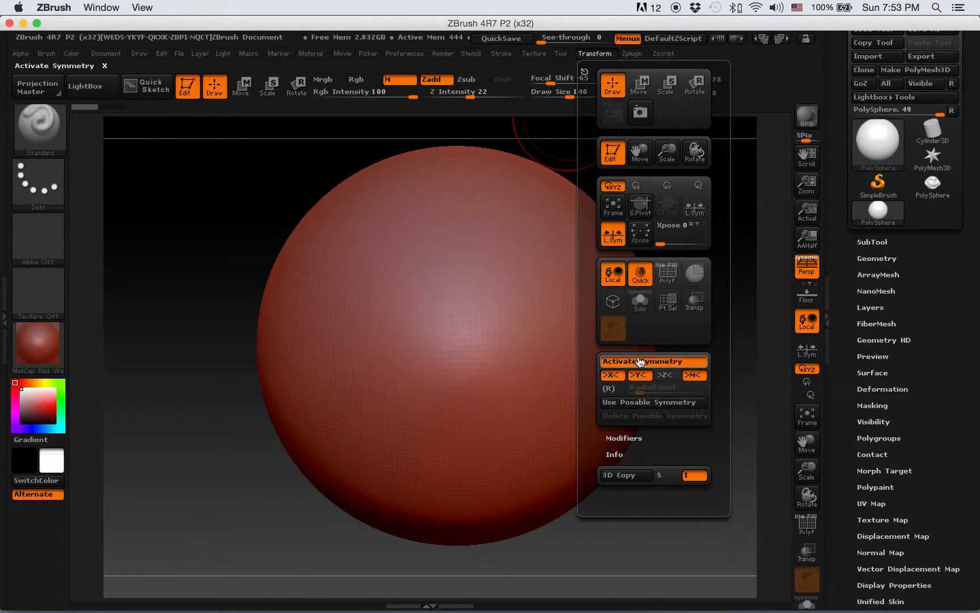
click(644, 377)
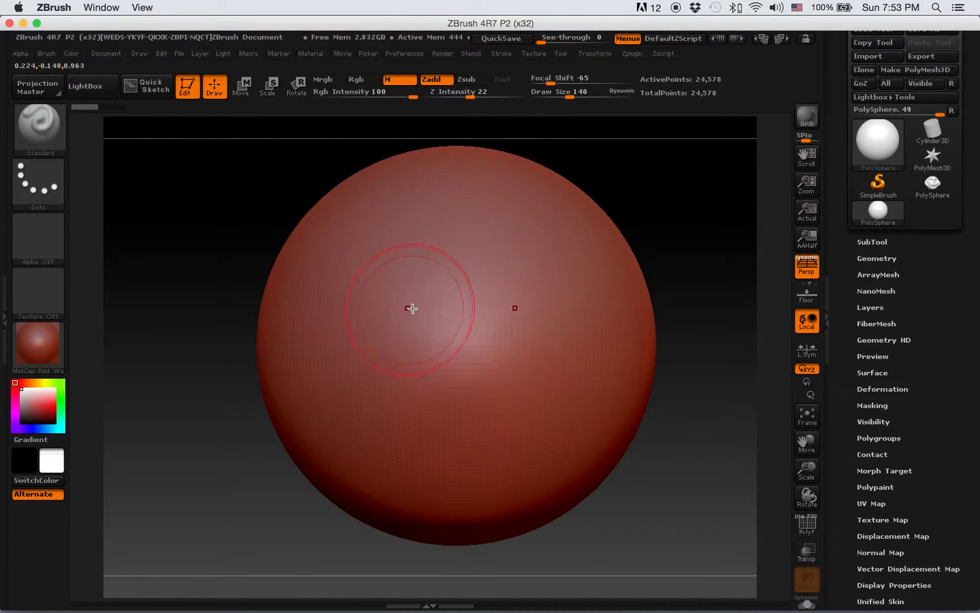
- Test X symmetry by raising mirrored bumps on the sphere's front in Zadd mode, and undo the strokes
mouse_move(372, 272)
mouse_down()
mouse_move(383, 284)
mouse_move(371, 276)
mouse_up()
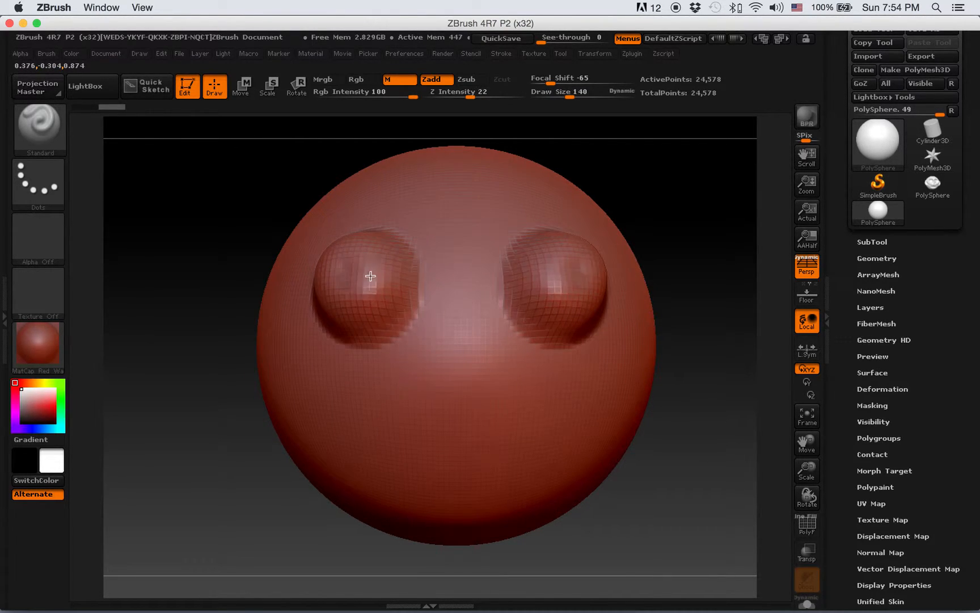
drag(376, 372, 343, 376)
drag(446, 318, 443, 336)
key(ctrl+z)
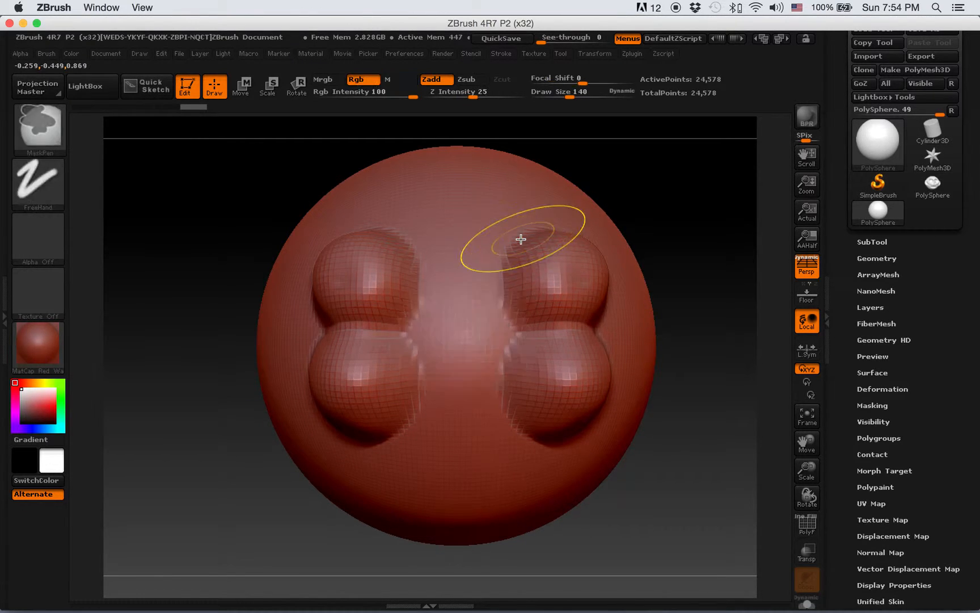
key(ctrl+z)
key(ctrl+z)
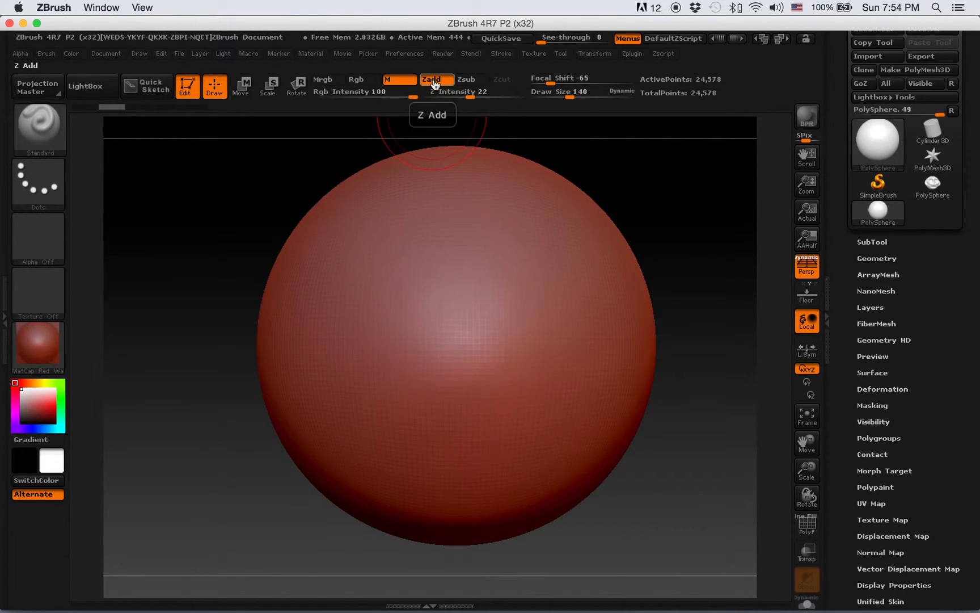
mouse_move(368, 284)
mouse_down()
mouse_move(347, 396)
mouse_move(367, 266)
mouse_up()
key(ctrl+z)
- Switch the Standard brush to Zsub and carve two mirrored round eye sockets into the sphere's upper front, undoing unwanted strokes
click(468, 82)
mouse_move(375, 244)
mouse_down()
mouse_move(363, 375)
mouse_move(364, 365)
mouse_up()
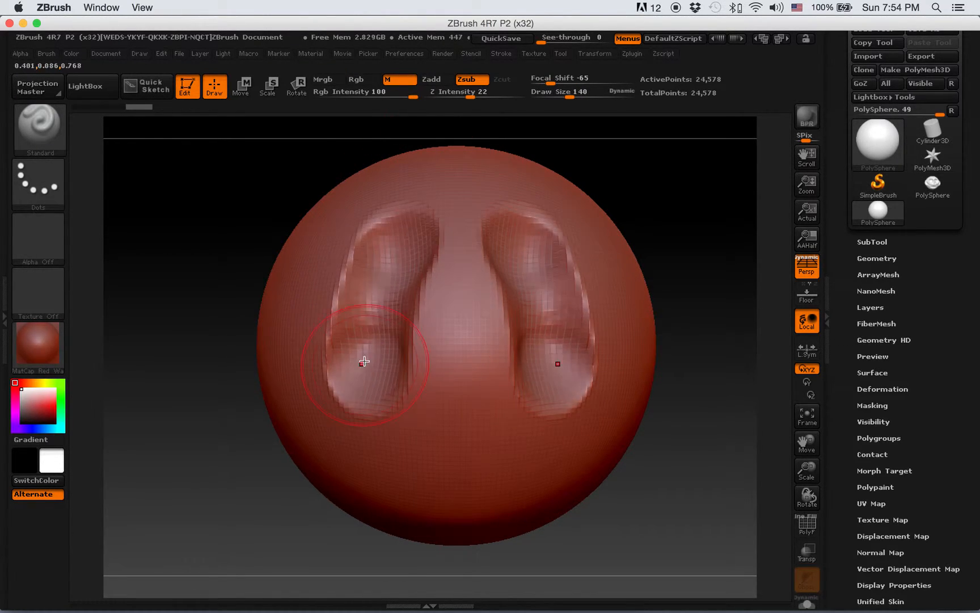
key(ctrl+z)
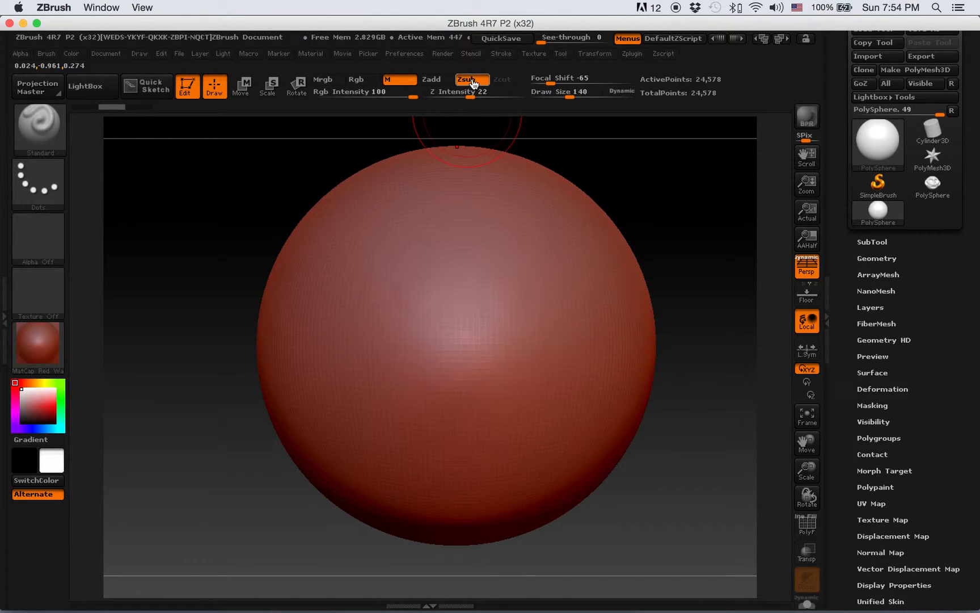
mouse_move(387, 280)
mouse_down()
mouse_move(392, 274)
mouse_move(361, 306)
mouse_move(348, 291)
mouse_move(372, 256)
mouse_move(394, 274)
mouse_move(375, 284)
mouse_move(382, 262)
mouse_move(369, 261)
mouse_move(350, 278)
mouse_move(376, 267)
mouse_move(391, 274)
mouse_up()
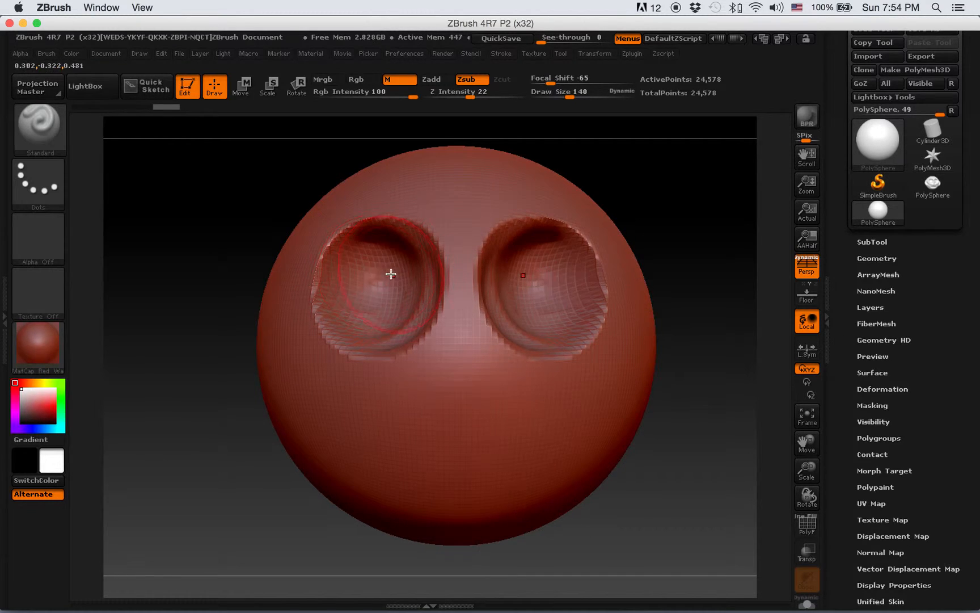
key(ctrl+z)
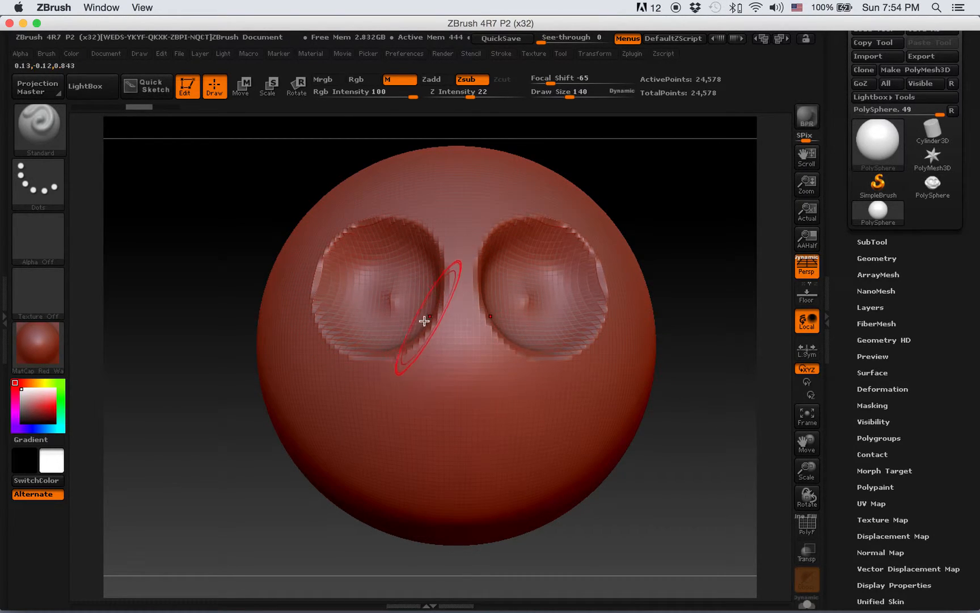
- Smooth the jagged rims and inner surfaces of both eye sockets with the Smooth brush
click(39, 129)
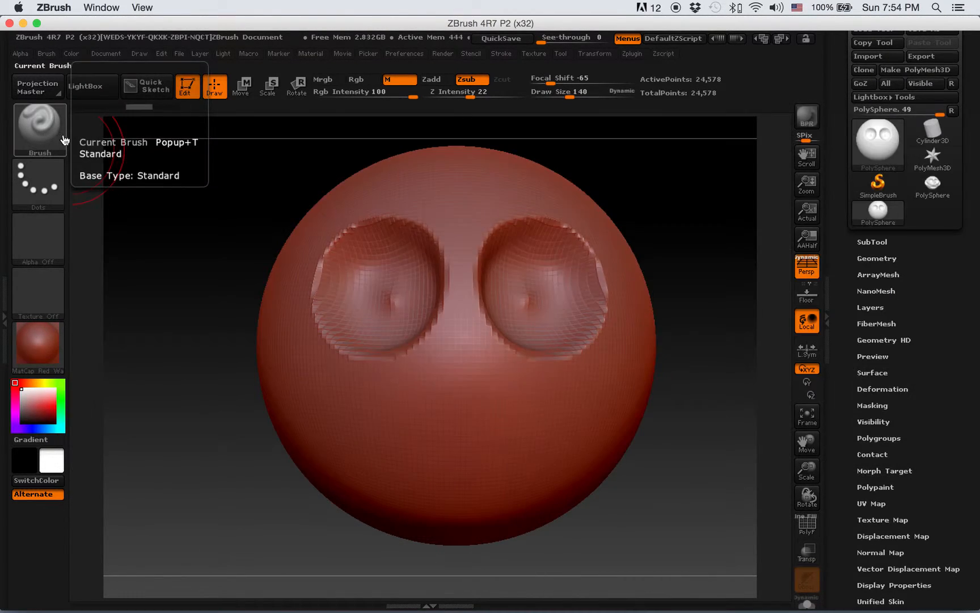
click(64, 141)
click(54, 133)
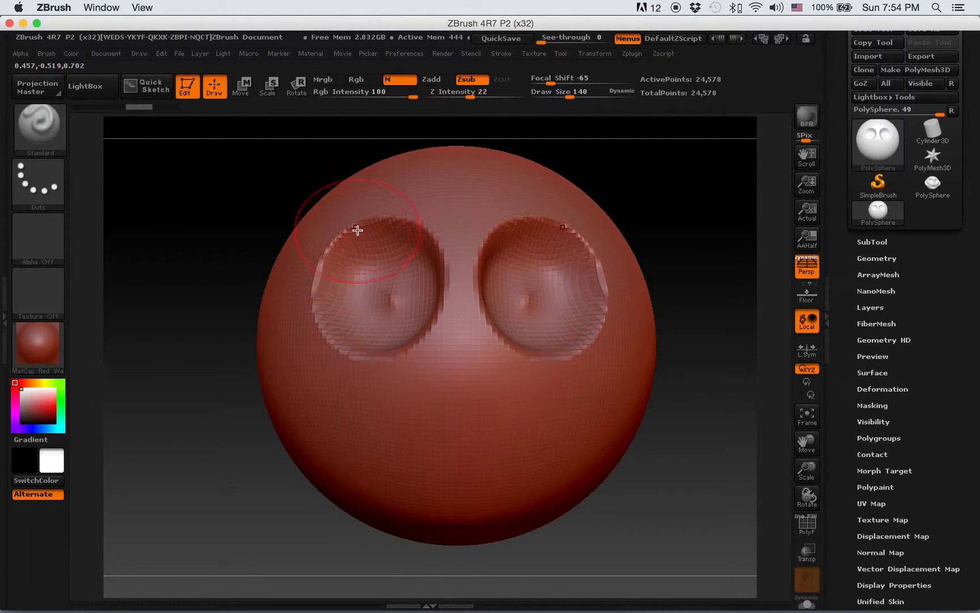
mouse_move(339, 235)
shift+mouse_down()
mouse_move(316, 274)
mouse_move(389, 304)
mouse_move(398, 247)
mouse_move(425, 236)
mouse_move(436, 291)
mouse_move(429, 322)
mouse_move(383, 345)
mouse_move(433, 322)
mouse_move(418, 339)
mouse_move(437, 296)
shift+mouse_up()
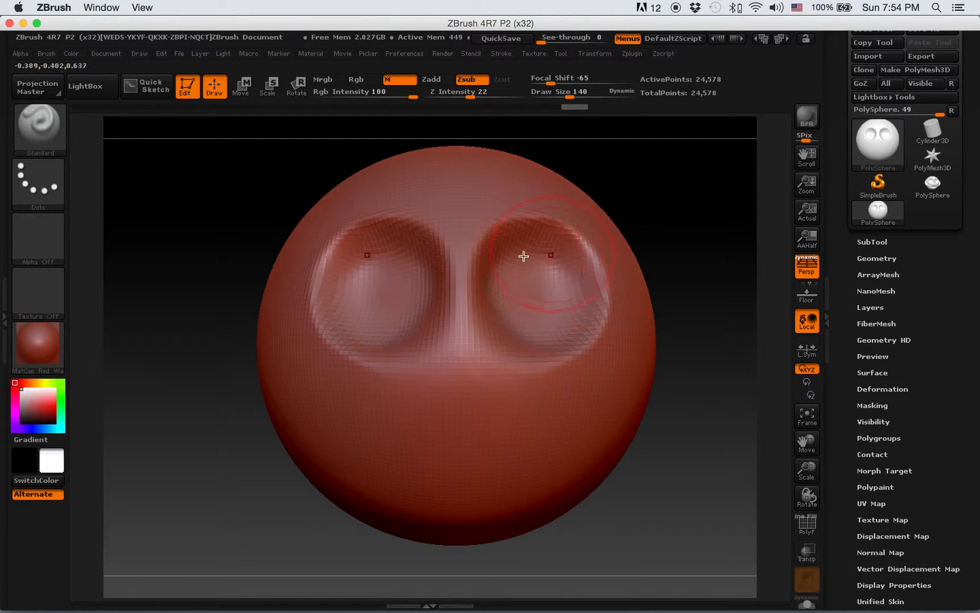
- Carve further into the eye sockets with the Standard brush in Zsub and smooth them from the side
mouse_move(523, 272)
mouse_down()
mouse_move(519, 258)
mouse_move(510, 275)
mouse_move(539, 309)
mouse_move(543, 282)
mouse_move(525, 305)
mouse_up()
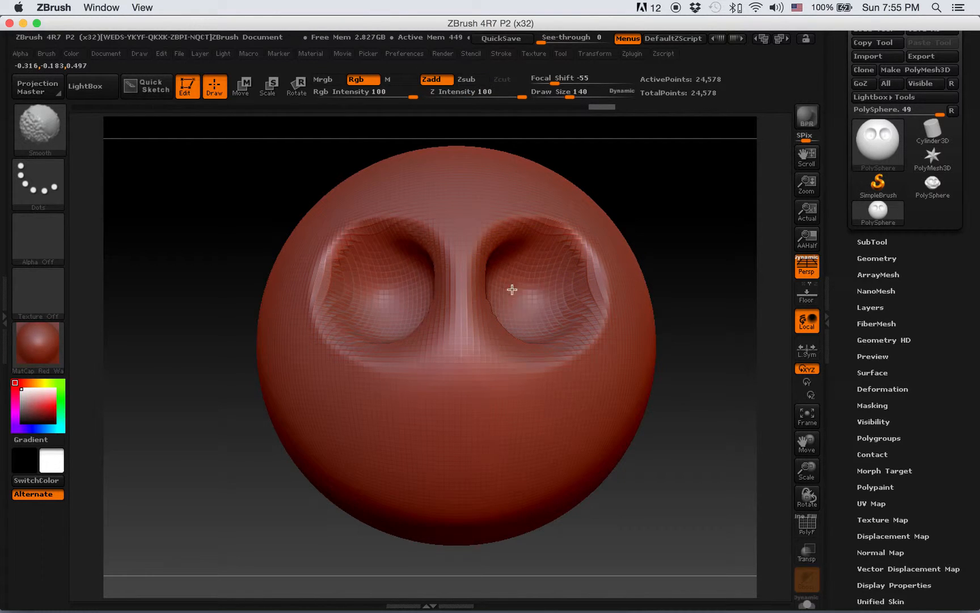
right_drag(565, 282, 481, 281)
mouse_move(472, 271)
shift+mouse_down()
mouse_move(471, 301)
mouse_move(499, 305)
shift+mouse_up()
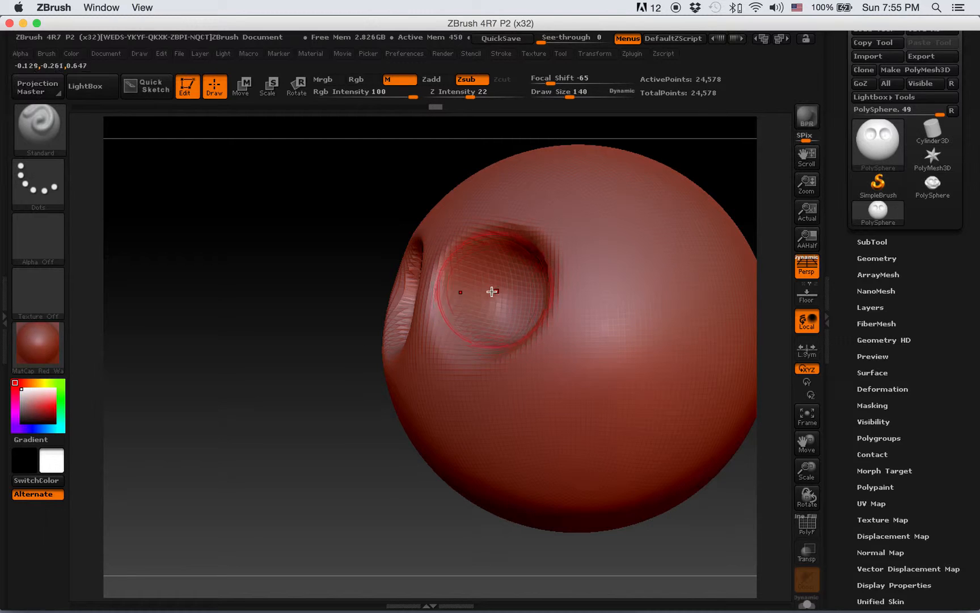
right_drag(491, 282, 546, 298)
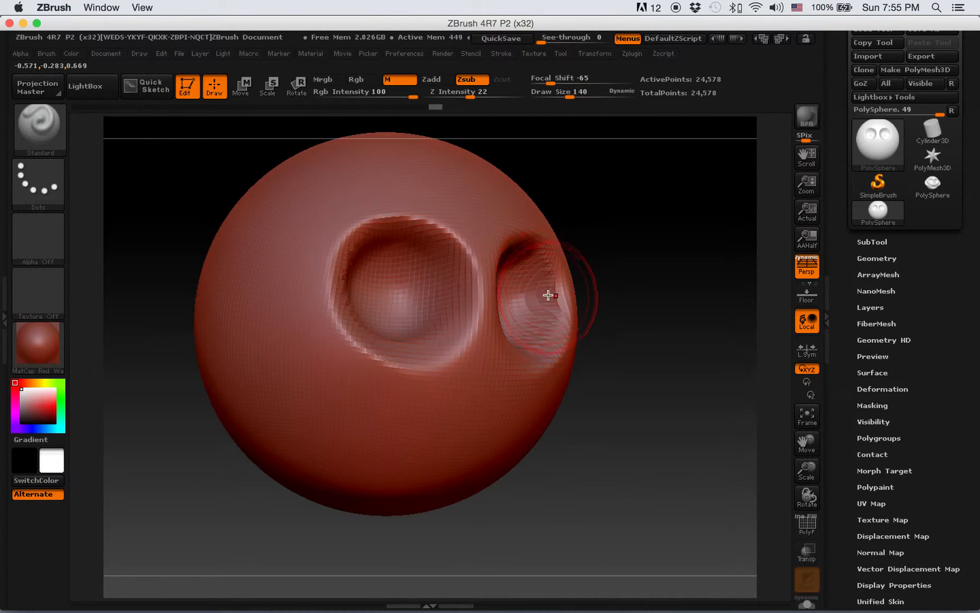
key(space)
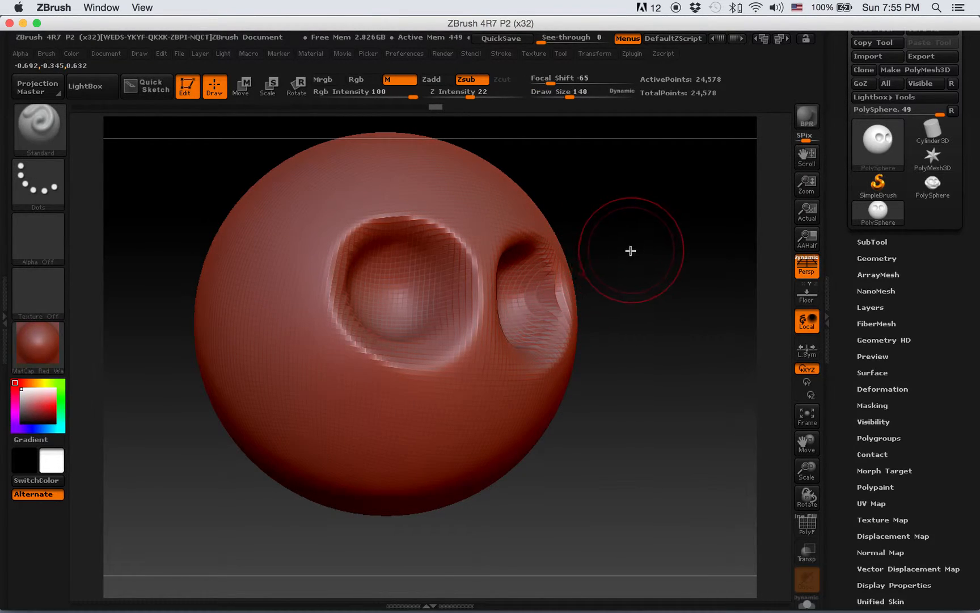
- Set the Focal Shift to -93 and carve a hard-edged vertical test groove on the sphere beside the nearer eye socket
key(space)
drag(611, 264, 623, 269)
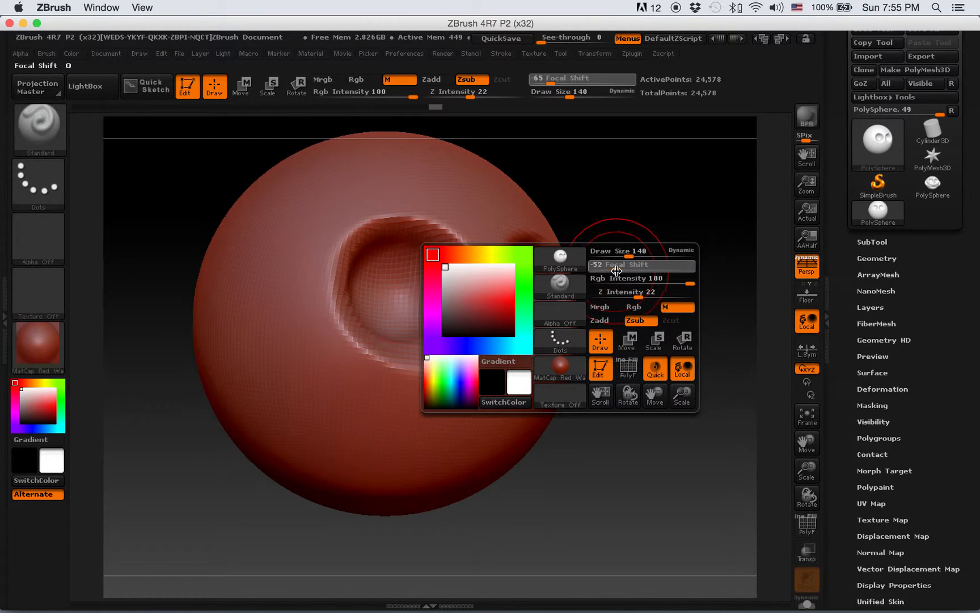
drag(618, 271, 614, 270)
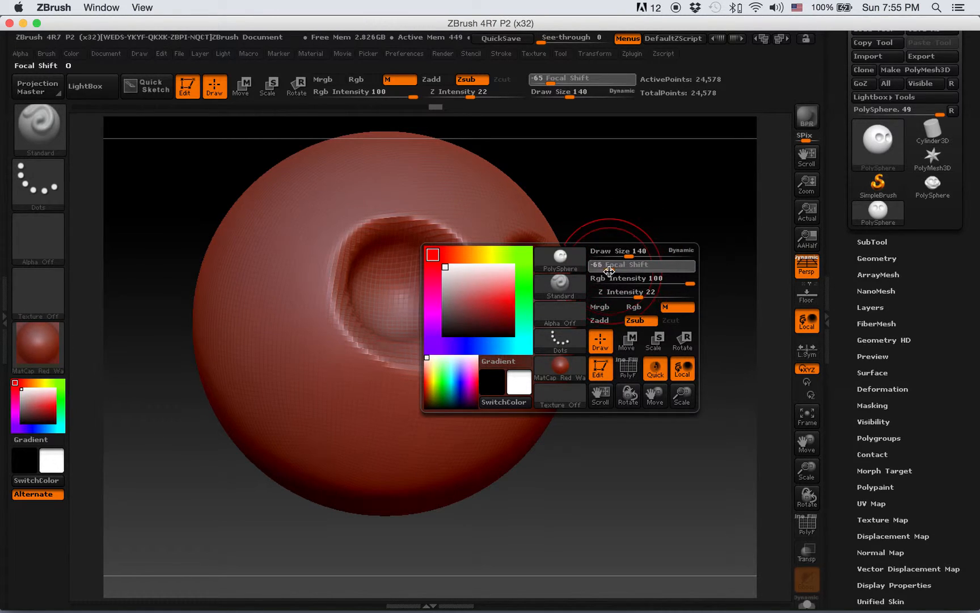
drag(597, 270, 631, 254)
key(space)
mouse_move(272, 224)
mouse_down()
mouse_move(258, 340)
mouse_move(273, 237)
mouse_move(263, 297)
mouse_move(275, 339)
mouse_up()
- Set the Focal Shift to -2, carve a soft test stroke above the eye socket, and undo both test grooves
right_drag(296, 320, 300, 308)
right_click(301, 305)
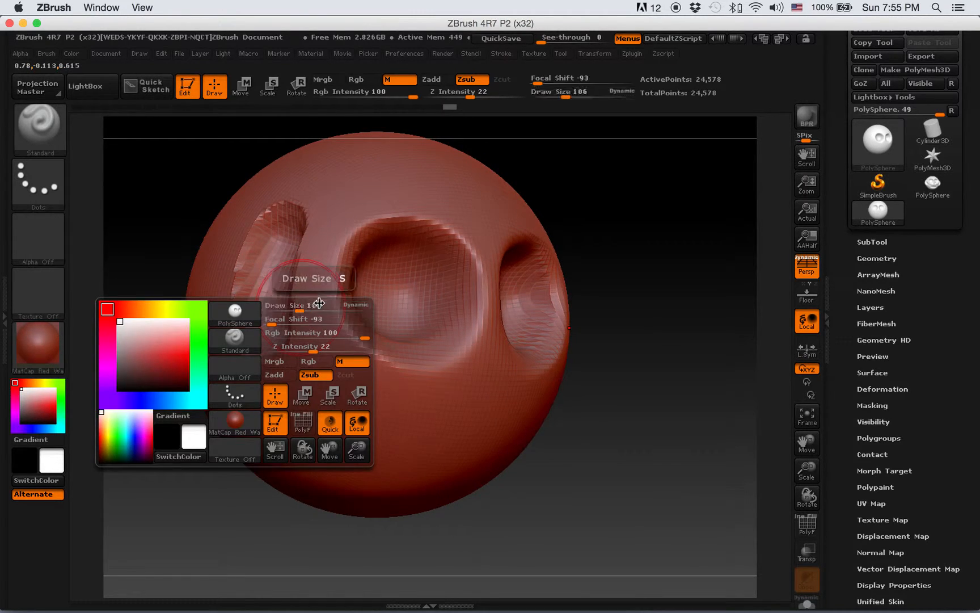
drag(290, 321, 312, 323)
mouse_move(355, 186)
mouse_down()
mouse_move(355, 175)
mouse_move(436, 173)
mouse_up()
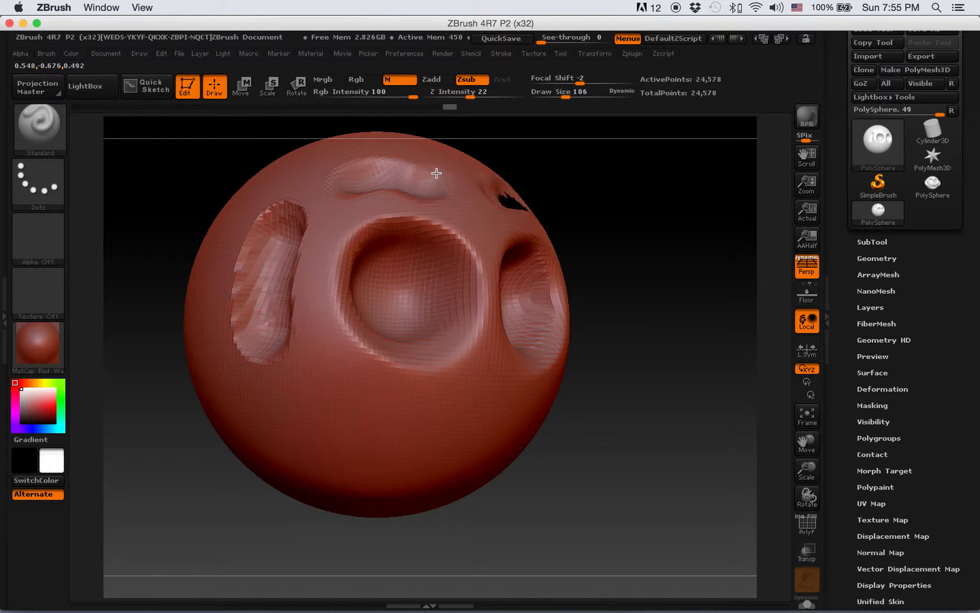
key(ctrl+z)
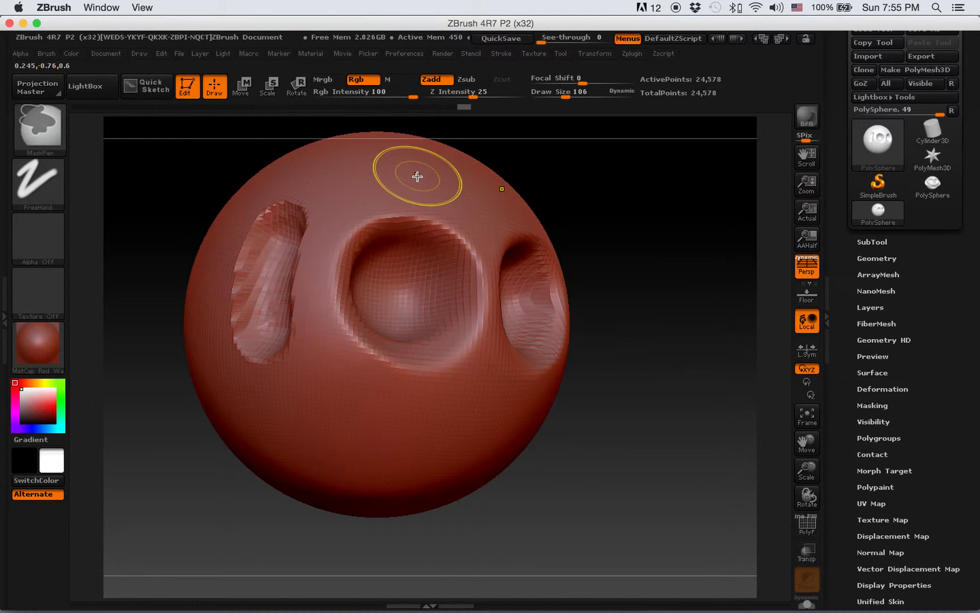
key(ctrl+z)
- Reduce the Standard brush's Draw Size to 55
drag(623, 159, 584, 207)
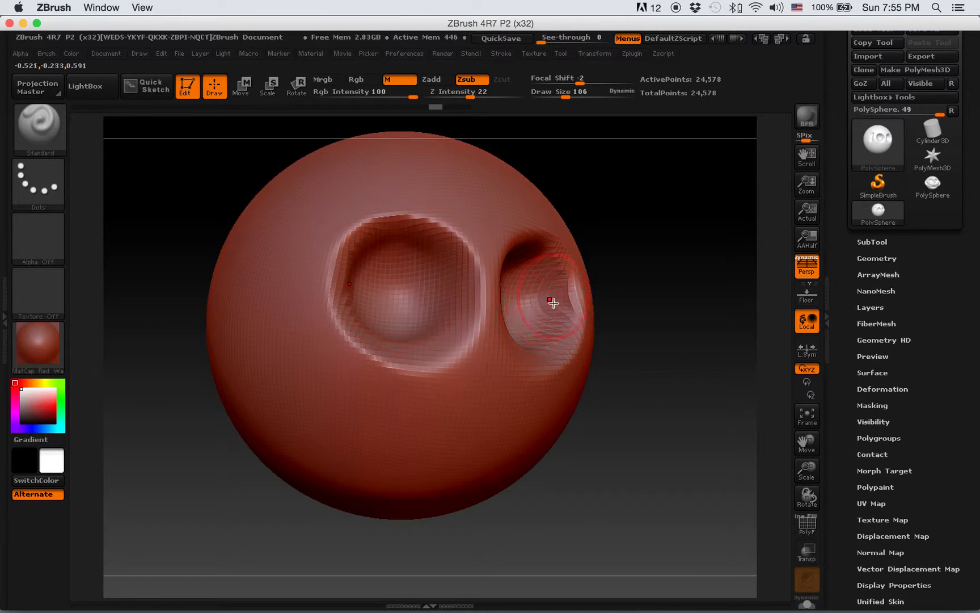
drag(546, 291, 552, 290)
key(space)
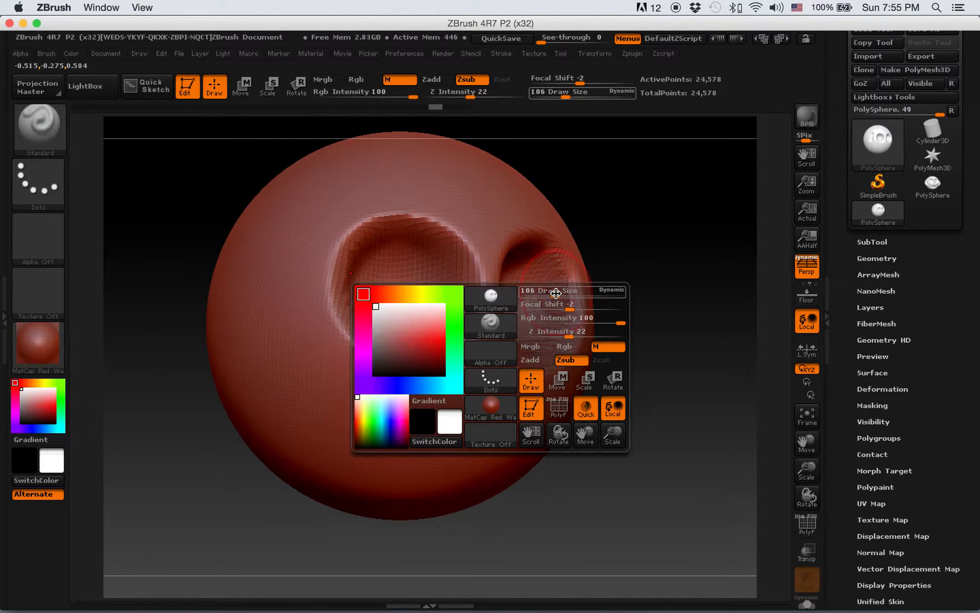
drag(554, 297, 541, 287)
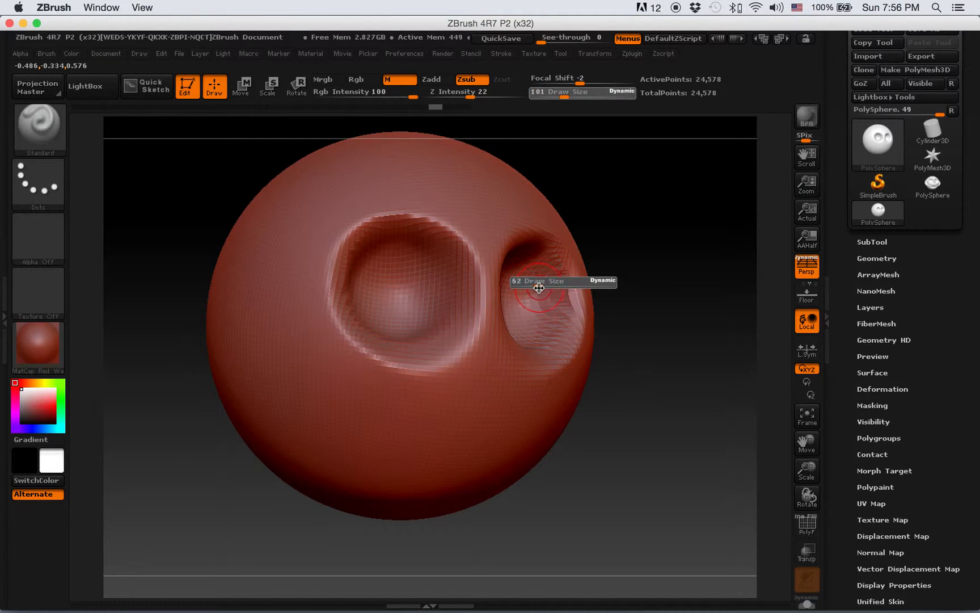
click(538, 288)
key(space)
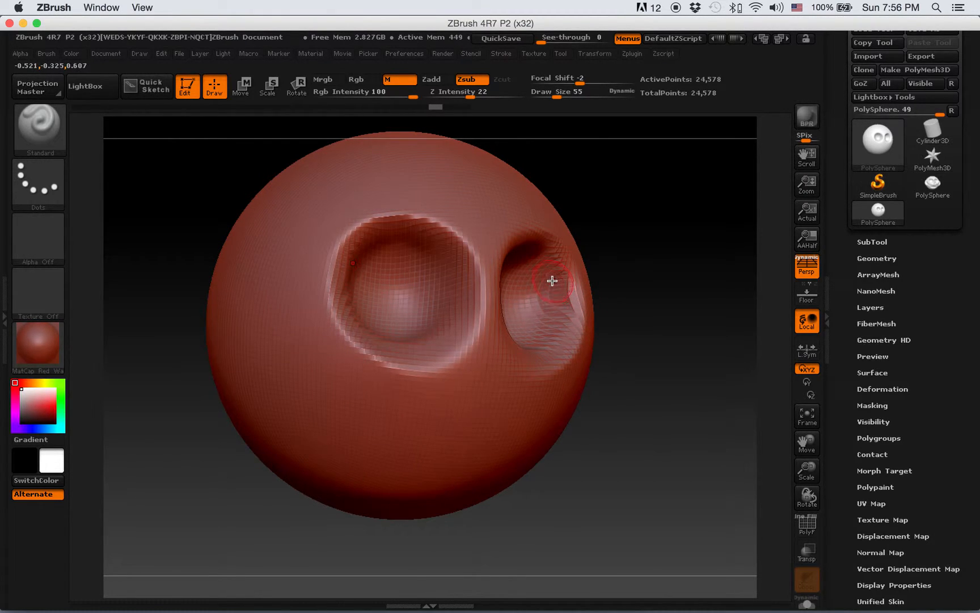
- Smooth the inner surfaces of both eye sockets and their inner rims with the Smooth brush
key(shift)
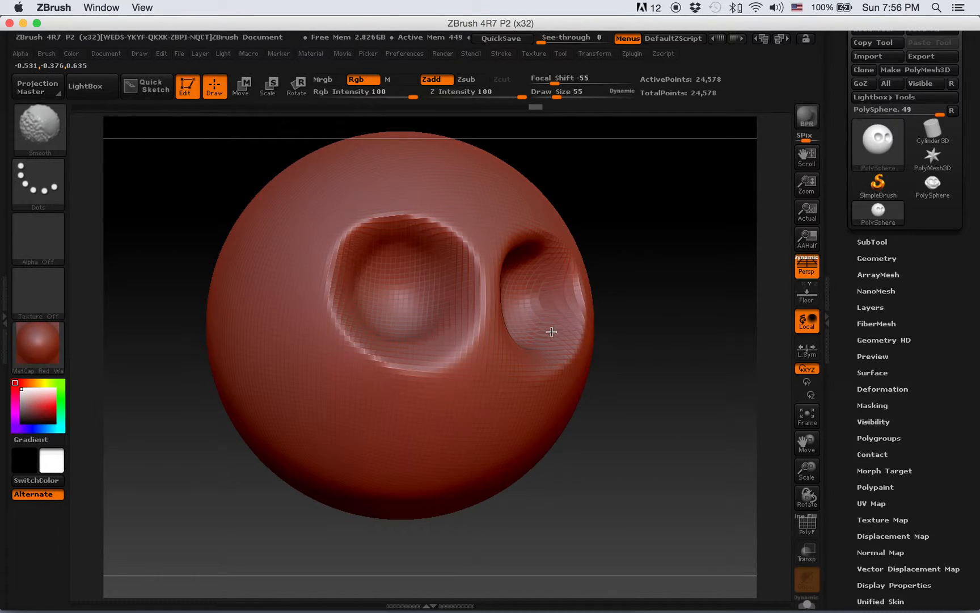
mouse_move(652, 245)
mouse_down()
mouse_move(602, 241)
mouse_move(632, 210)
mouse_move(561, 249)
mouse_up()
shift+drag(484, 291, 590, 278)
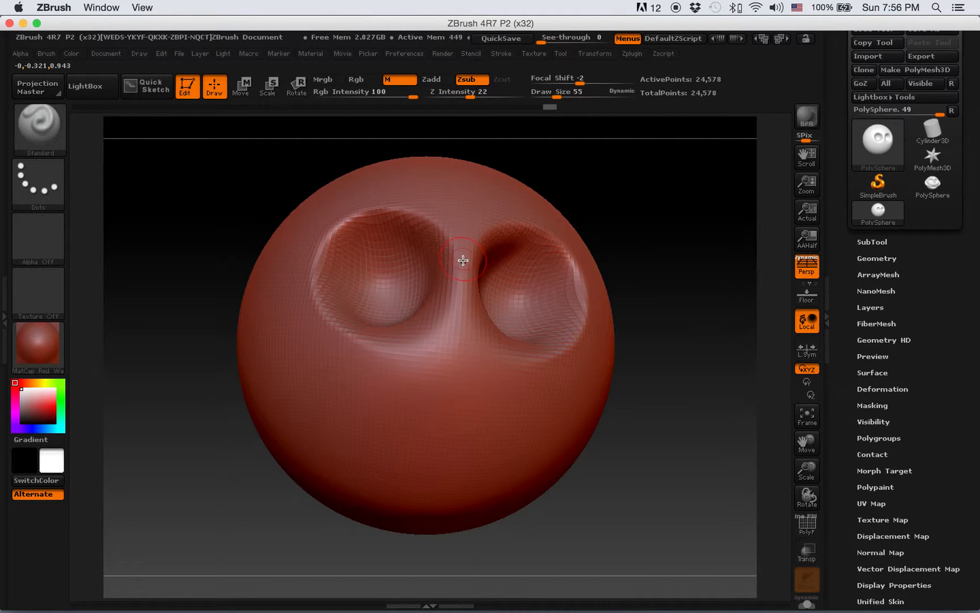
- Undo a carved stroke between the eyes, switch the Standard brush to Zadd, and build up a nose bridge and wide tip
drag(462, 262, 461, 397)
key(ctrl+z)
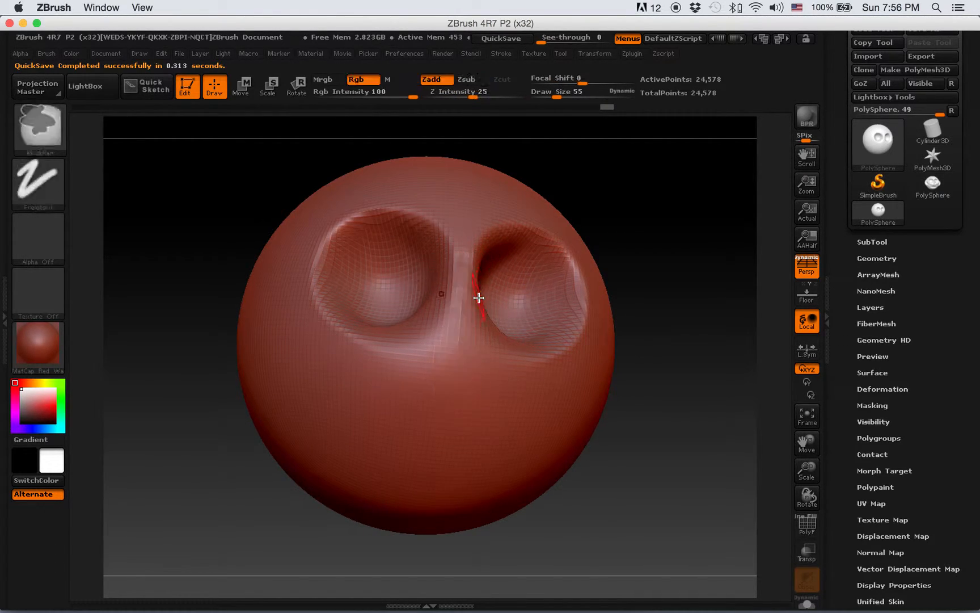
click(447, 84)
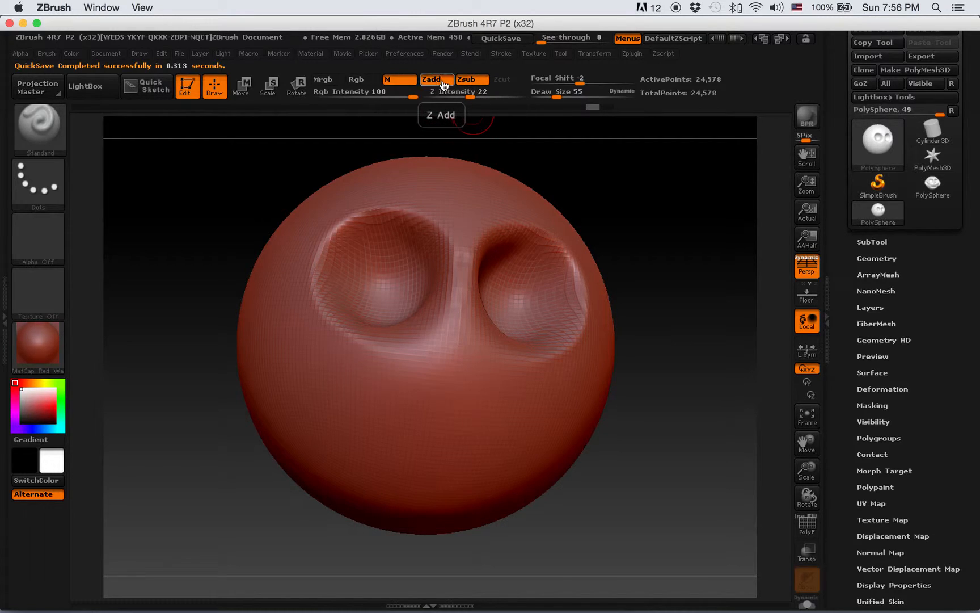
drag(464, 306, 459, 353)
drag(457, 248, 456, 370)
mouse_move(455, 228)
mouse_down()
mouse_move(448, 374)
mouse_move(424, 400)
mouse_up()
mouse_move(416, 404)
mouse_down()
mouse_move(455, 324)
mouse_move(463, 376)
mouse_move(458, 320)
mouse_up()
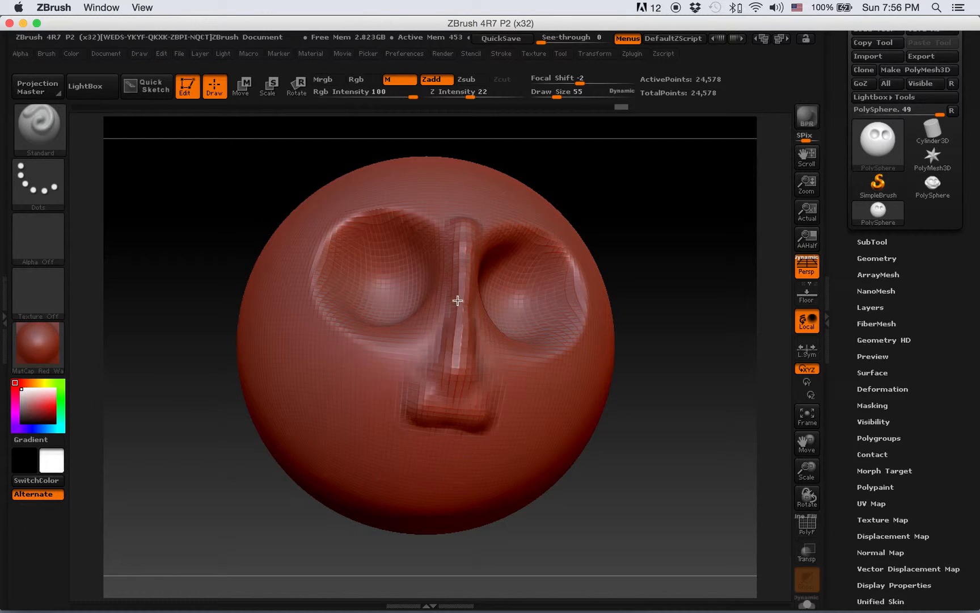
drag(458, 247, 442, 222)
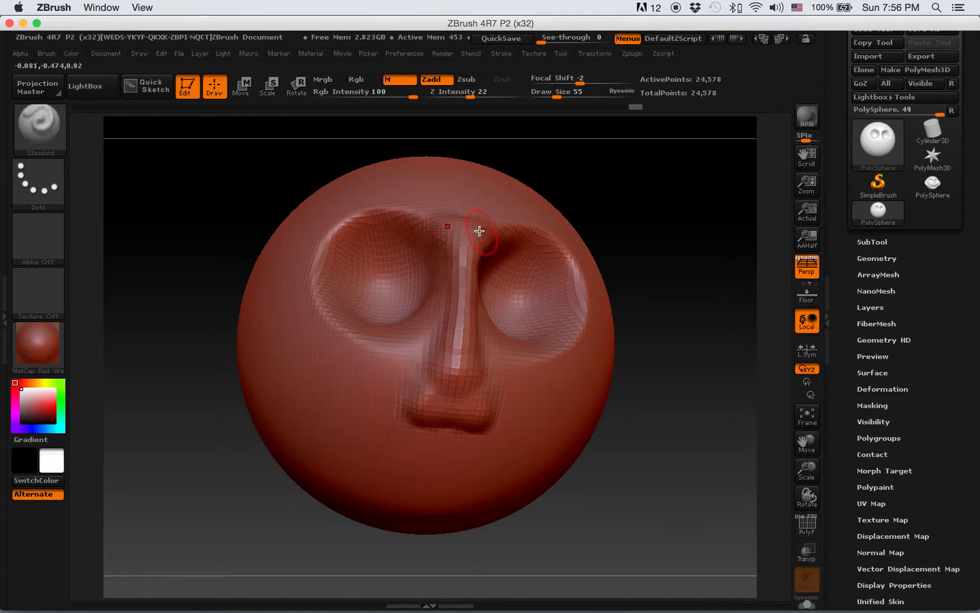
- Smooth the nose with the Smooth brush and add more volume to its lower half and the inner brow in Zadd
key(shift)
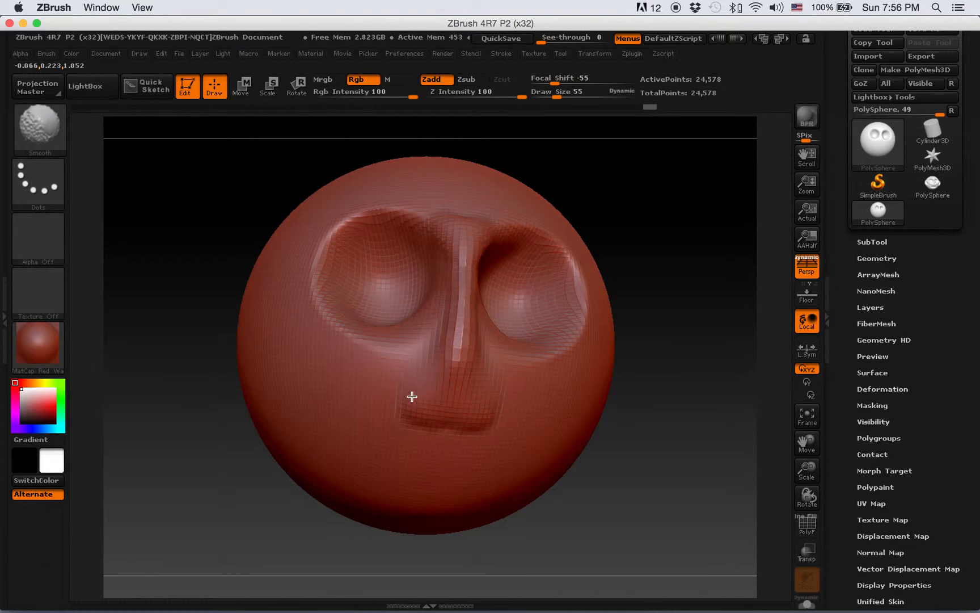
shift+drag(458, 239, 466, 396)
mouse_move(417, 363)
mouse_down()
mouse_move(437, 414)
mouse_move(470, 397)
mouse_move(466, 422)
mouse_move(449, 416)
mouse_move(462, 394)
mouse_up()
mouse_move(732, 378)
mouse_down()
mouse_move(658, 383)
mouse_move(453, 345)
mouse_move(437, 400)
mouse_move(499, 243)
mouse_move(448, 333)
mouse_move(431, 400)
mouse_up()
mouse_move(448, 315)
mouse_down()
mouse_move(481, 261)
mouse_move(444, 361)
mouse_move(507, 432)
mouse_move(480, 328)
mouse_move(462, 341)
mouse_move(452, 332)
mouse_move(442, 382)
mouse_move(482, 250)
mouse_move(505, 224)
mouse_move(462, 315)
mouse_move(519, 222)
mouse_move(470, 286)
mouse_move(553, 236)
mouse_up()
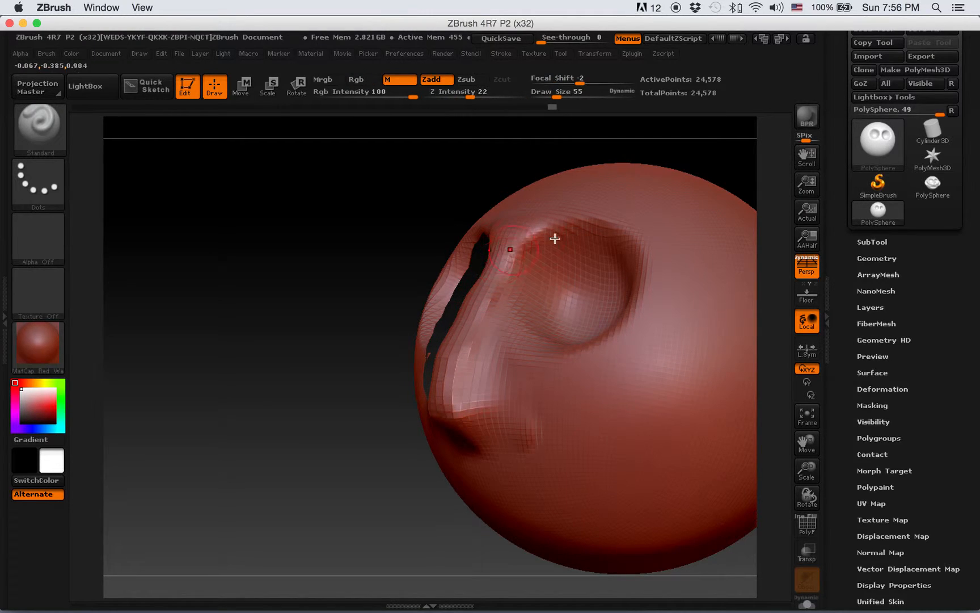
- Smooth the upper nose and build its lower ridge outward in Zadd while working from the side profile
drag(396, 207, 523, 400)
mouse_move(511, 330)
shift+mouse_down()
mouse_move(505, 397)
mouse_move(532, 339)
mouse_move(519, 298)
mouse_move(526, 283)
shift+mouse_up()
drag(645, 242, 530, 301)
key(shift)
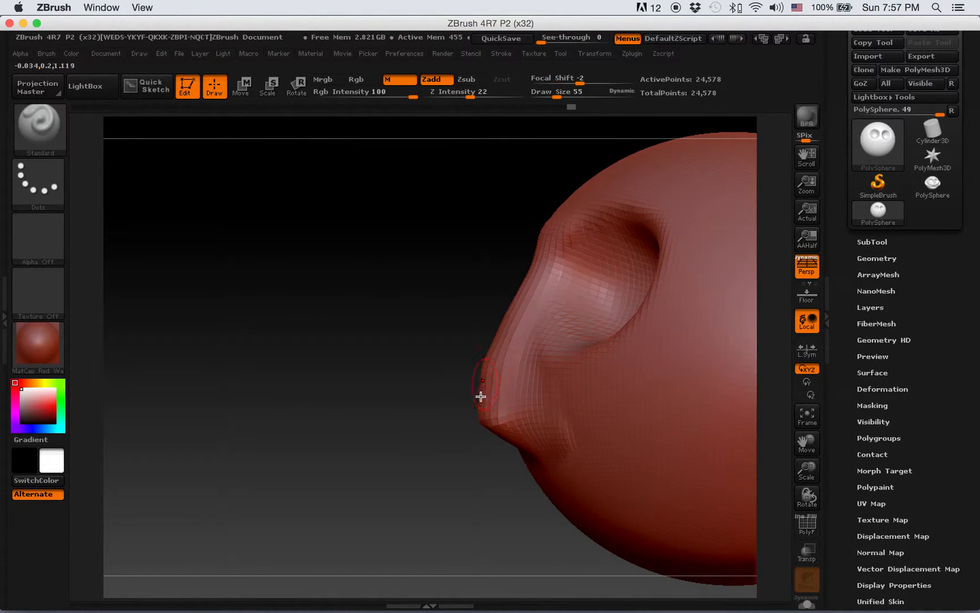
mouse_move(482, 389)
mouse_down()
mouse_move(490, 350)
mouse_move(468, 383)
mouse_move(471, 375)
mouse_up()
key(shift)
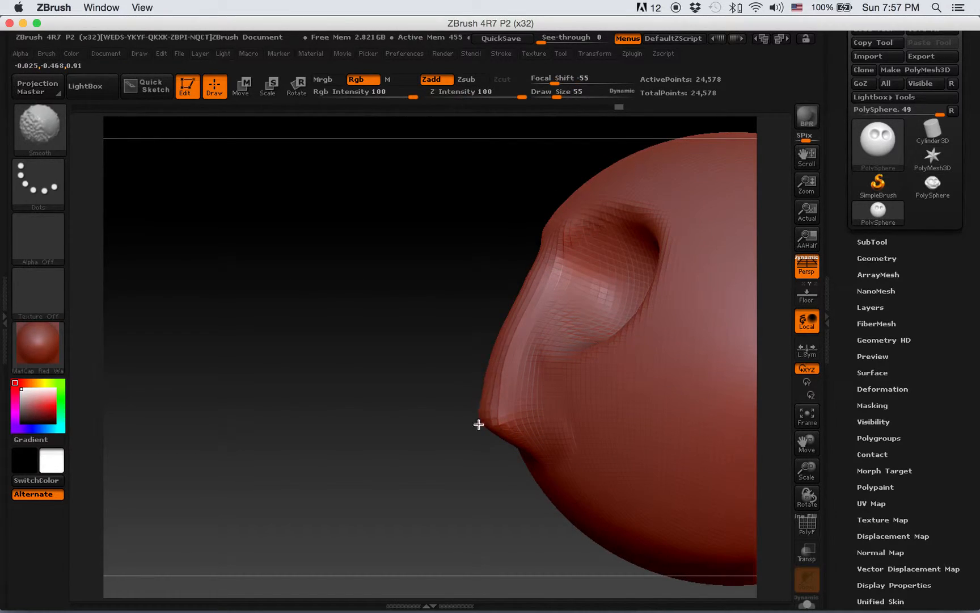
- Smooth the nose tip, its underside and the top of the bridge
key(shift)
mouse_move(430, 324)
mouse_down()
mouse_move(462, 323)
mouse_move(513, 364)
mouse_move(475, 409)
mouse_move(490, 386)
mouse_up()
key(shift)
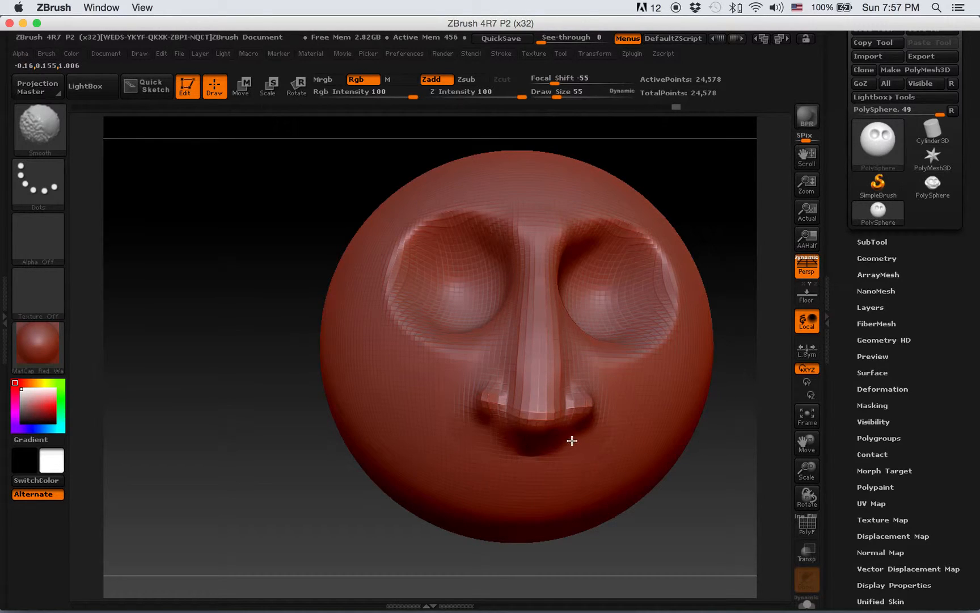
shift+drag(542, 231, 547, 238)
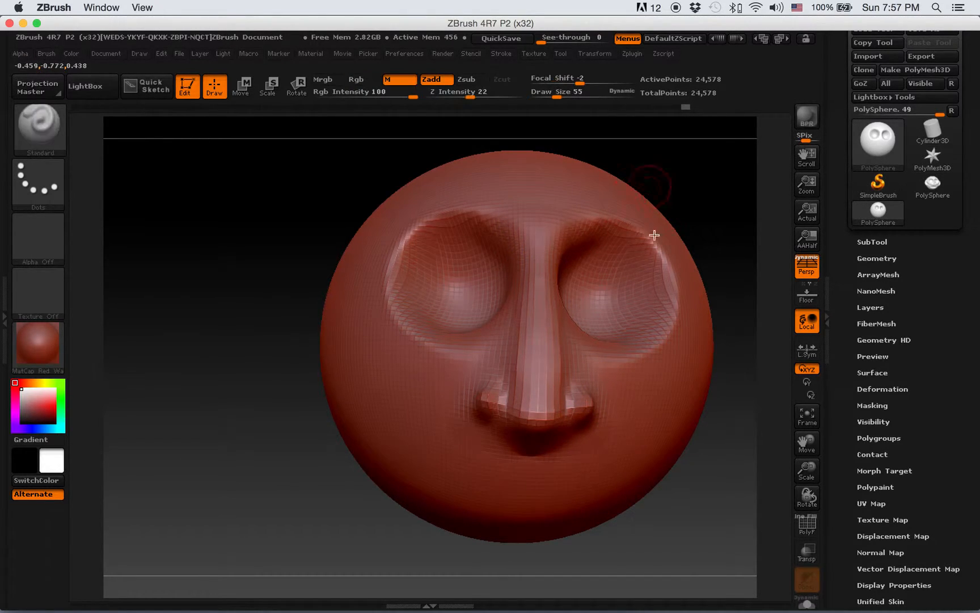
- Refine the nose tip and smooth the nostril area and bridge from the opposite side profile
mouse_move(328, 245)
mouse_down()
mouse_move(302, 250)
mouse_move(371, 256)
mouse_up()
mouse_move(540, 409)
mouse_down()
mouse_move(524, 402)
mouse_move(547, 404)
mouse_move(516, 396)
mouse_up()
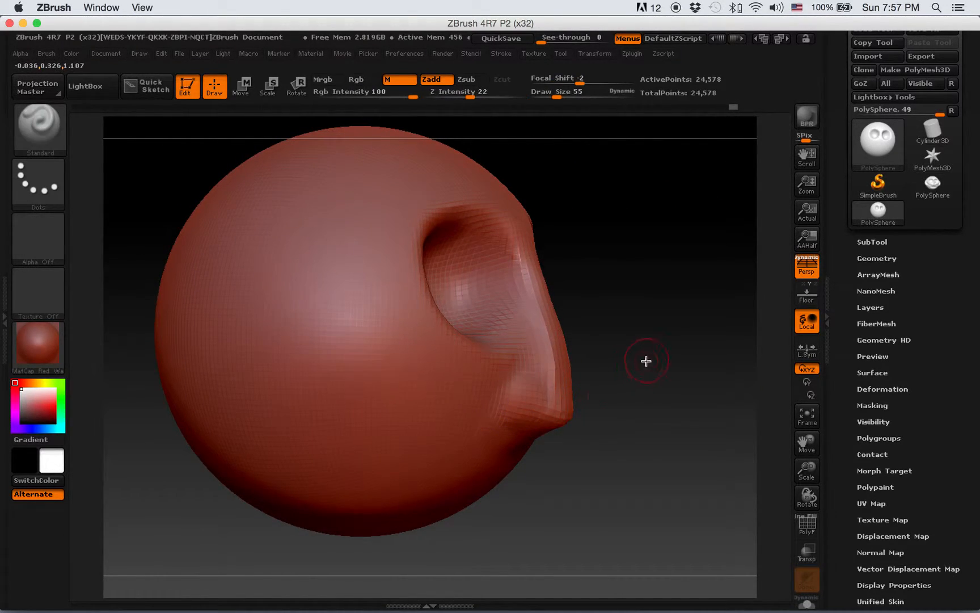
shift+drag(560, 333, 545, 337)
drag(661, 315, 567, 311)
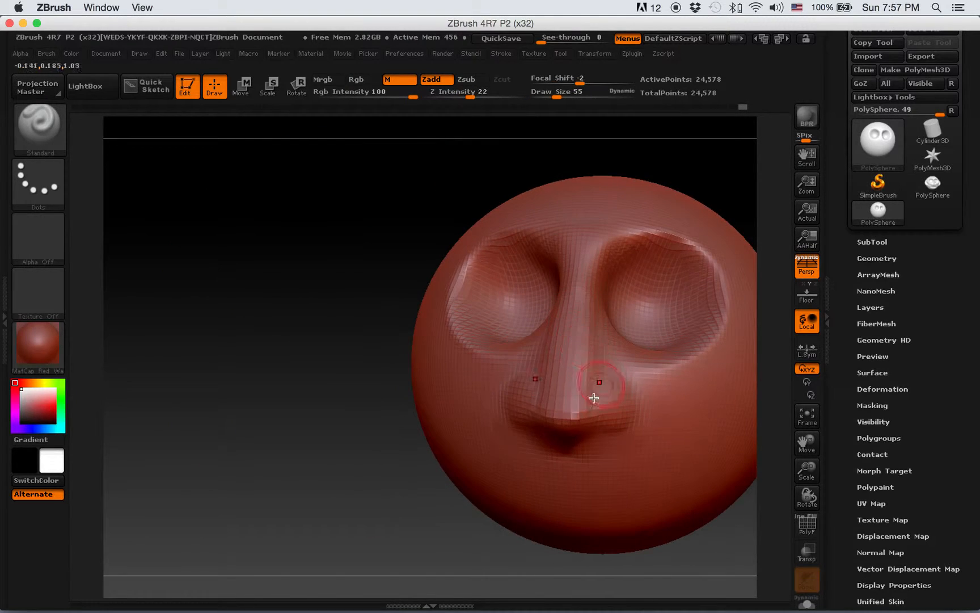
- Smooth the upper rims of the eye sockets from a lower viewing angle
alt+right_drag(626, 245, 523, 199)
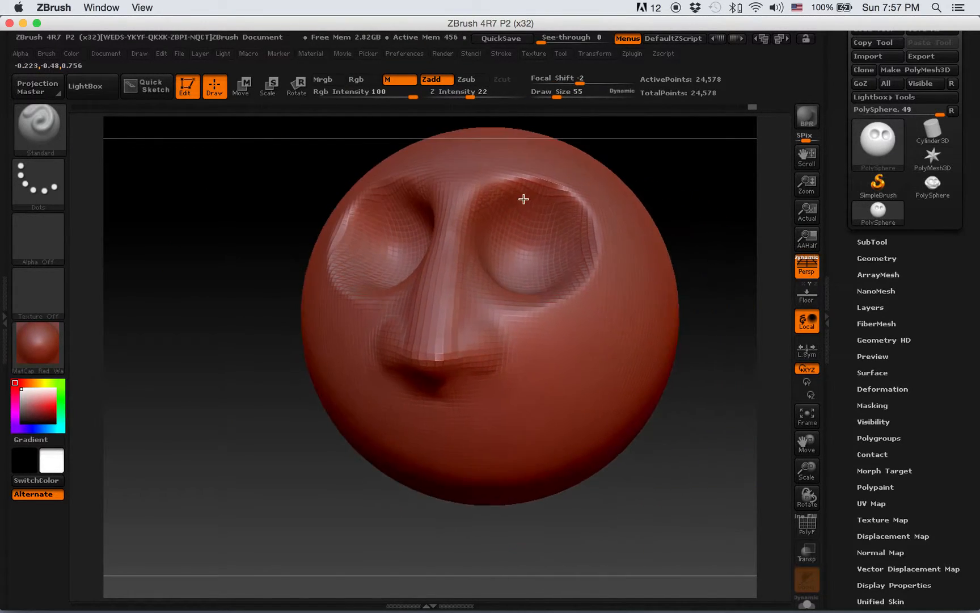
drag(687, 242, 675, 150)
key(shift)
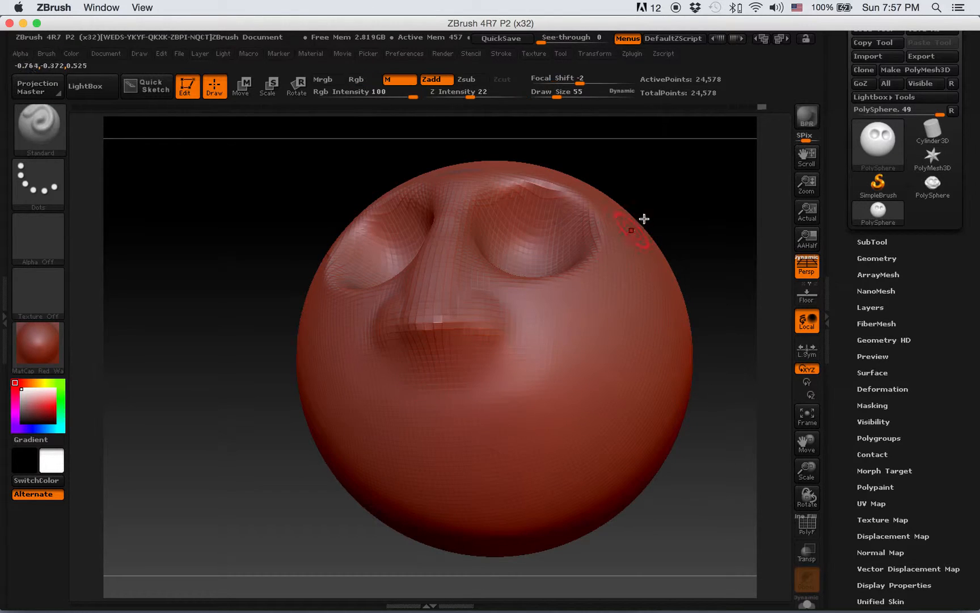
key(shift)
mouse_move(556, 191)
mouse_down()
mouse_move(537, 181)
mouse_move(575, 181)
mouse_up()
- Set the Standard brush's Draw Size to 101 and Focal Shift to -45 for sculpting below the nose
mouse_move(618, 149)
mouse_down()
mouse_move(648, 219)
mouse_move(630, 232)
mouse_move(606, 334)
mouse_move(637, 284)
mouse_move(617, 280)
mouse_move(622, 295)
mouse_move(650, 265)
mouse_move(650, 282)
mouse_move(641, 275)
mouse_move(663, 275)
mouse_move(663, 306)
mouse_move(705, 315)
mouse_move(518, 291)
mouse_move(501, 307)
mouse_move(530, 404)
mouse_move(519, 447)
mouse_move(558, 519)
mouse_move(565, 510)
mouse_move(443, 448)
mouse_move(532, 267)
mouse_move(521, 427)
mouse_move(536, 383)
mouse_move(468, 379)
mouse_up()
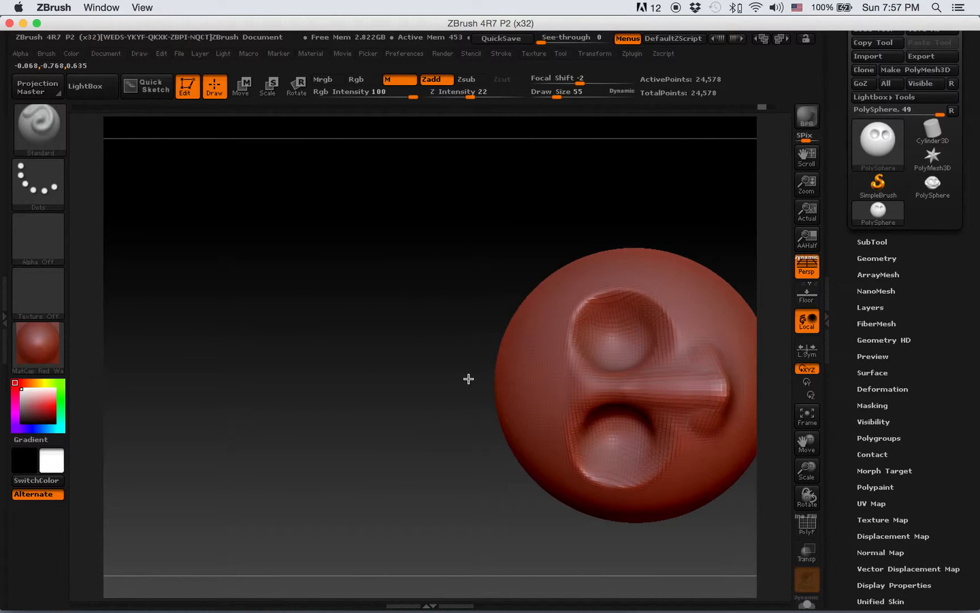
mouse_move(543, 328)
mouse_down()
mouse_move(461, 309)
mouse_move(573, 278)
mouse_move(409, 236)
mouse_move(636, 227)
mouse_move(643, 298)
mouse_move(588, 234)
mouse_move(582, 206)
mouse_move(585, 250)
mouse_move(543, 329)
mouse_up()
alt+drag(550, 279, 694, 337)
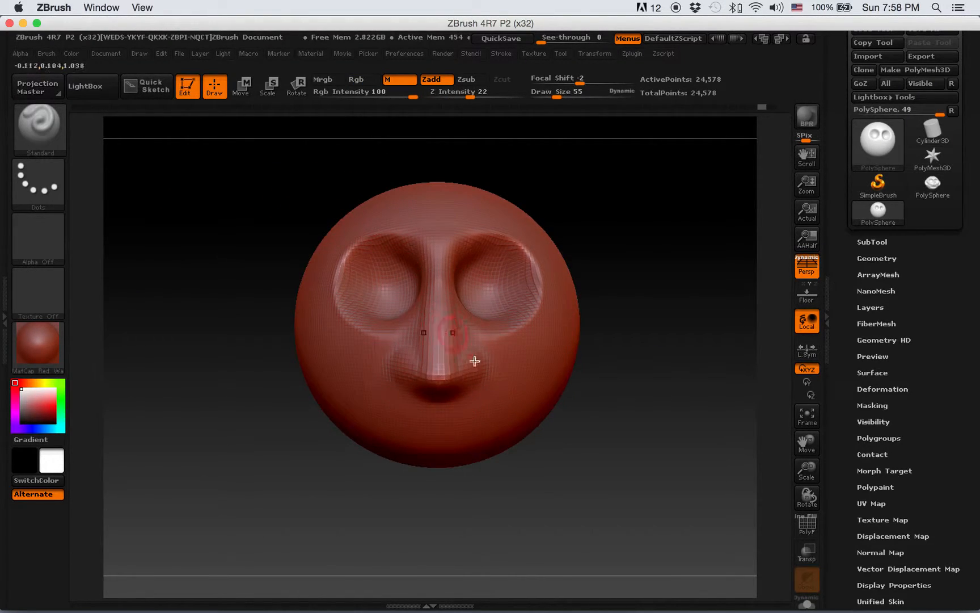
text(s)
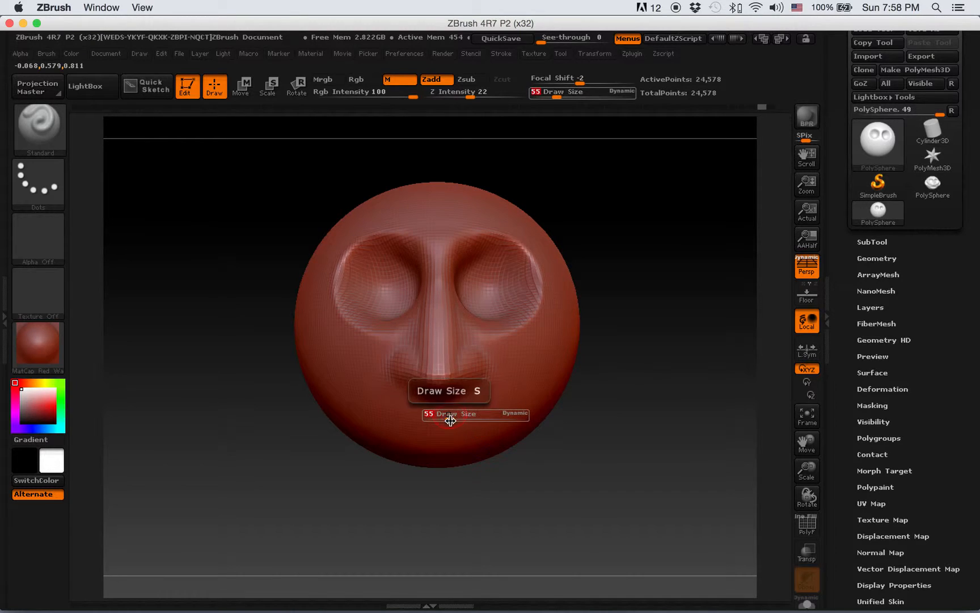
text(80)
key(Return)
key(o)
click(446, 427)
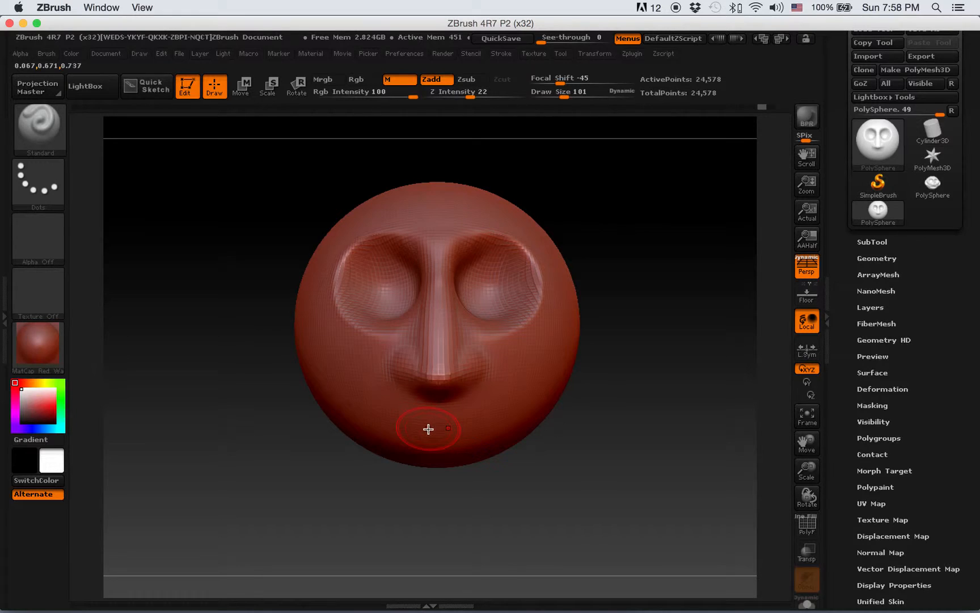
- Build up a wide lower lip below the nose in Zadd, undo the excess strokes, and smooth the mouth area
mouse_move(434, 420)
mouse_down()
mouse_move(409, 422)
mouse_move(422, 415)
mouse_move(440, 429)
mouse_move(444, 420)
mouse_move(412, 412)
mouse_move(486, 408)
mouse_move(348, 390)
mouse_move(348, 420)
mouse_move(391, 439)
mouse_move(466, 443)
mouse_up()
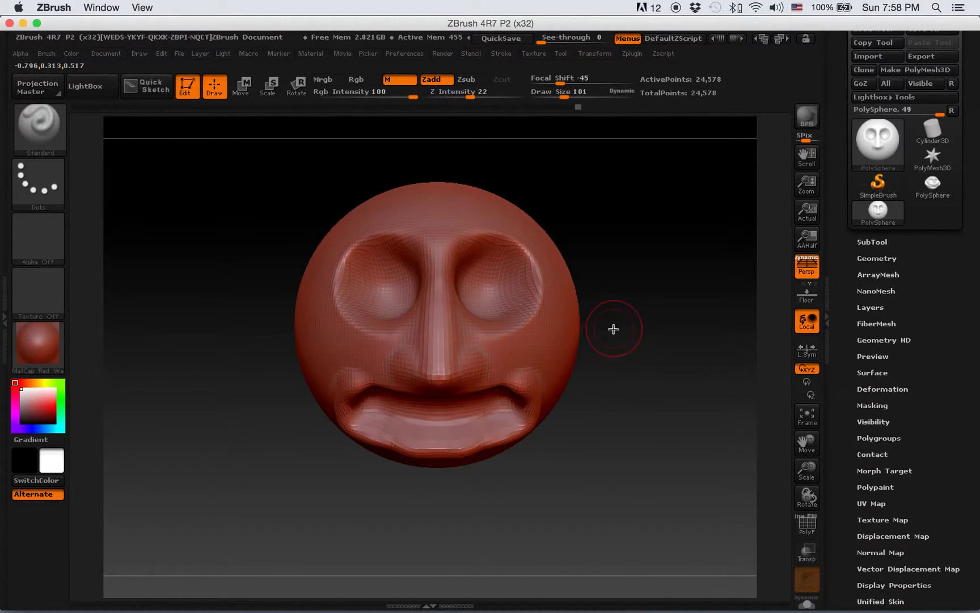
key(ctrl+z)
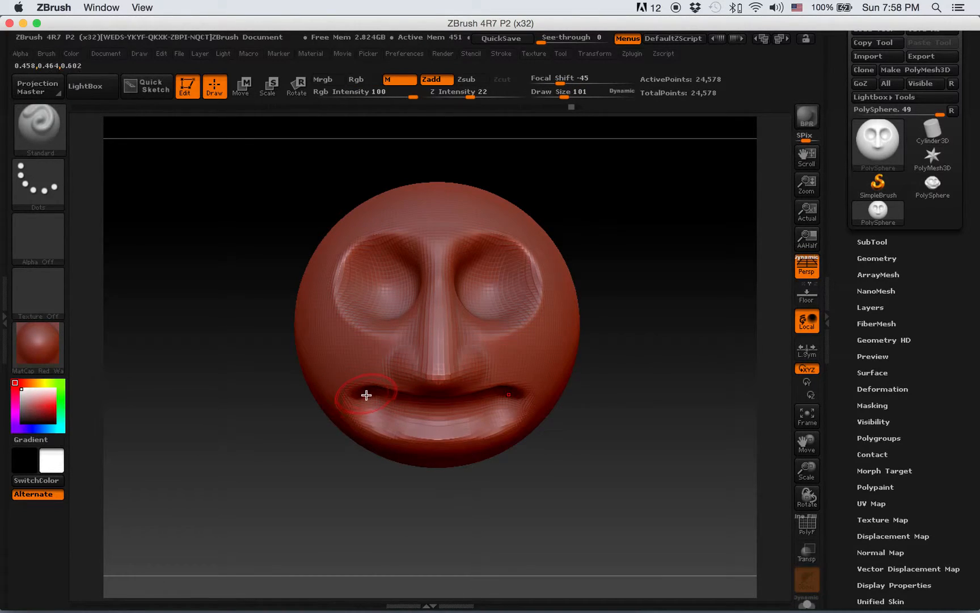
key(shift)
mouse_move(358, 418)
shift+mouse_down()
mouse_move(396, 432)
mouse_move(521, 422)
shift+mouse_up()
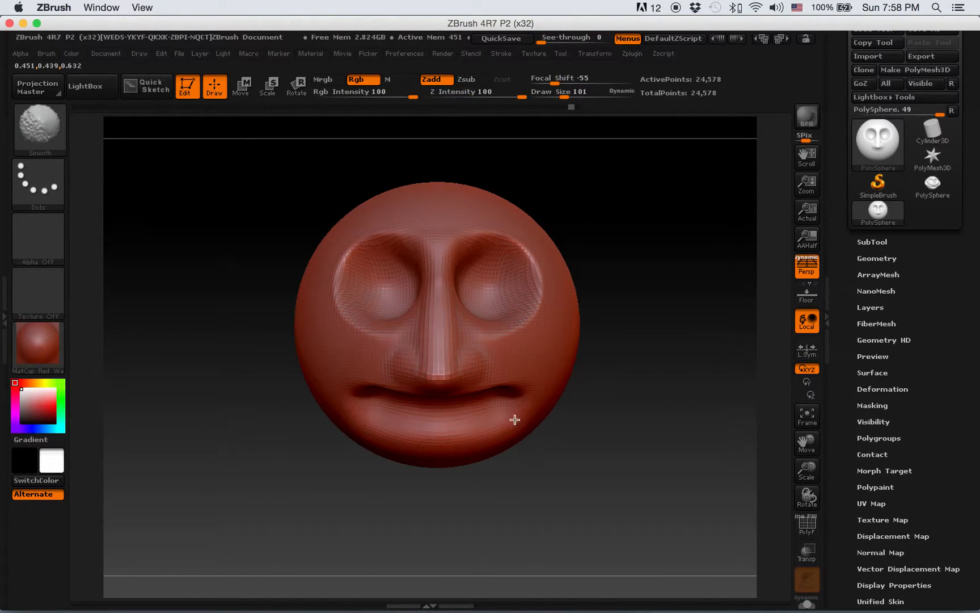
- Set the Standard brush's Draw Size to 115 and Focal Shift to -55 for working inside the eye sockets
drag(659, 311, 641, 273)
key(shift)
mouse_move(621, 232)
shift+mouse_down()
mouse_move(648, 248)
mouse_move(605, 335)
mouse_move(615, 322)
mouse_move(622, 330)
mouse_move(602, 326)
mouse_move(676, 323)
mouse_move(633, 329)
mouse_move(601, 295)
shift+mouse_up()
mouse_move(668, 301)
mouse_down()
mouse_move(635, 304)
mouse_move(683, 307)
mouse_move(646, 298)
mouse_move(674, 296)
mouse_move(627, 328)
mouse_move(606, 293)
mouse_move(648, 321)
mouse_move(586, 331)
mouse_move(573, 343)
mouse_move(559, 335)
mouse_move(602, 355)
mouse_move(573, 354)
mouse_move(596, 360)
mouse_up()
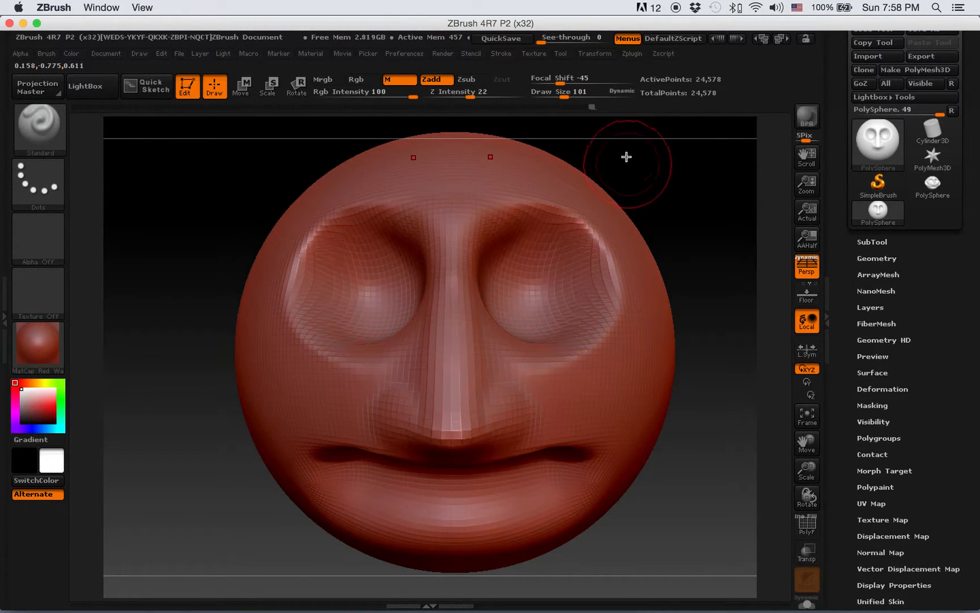
key(space)
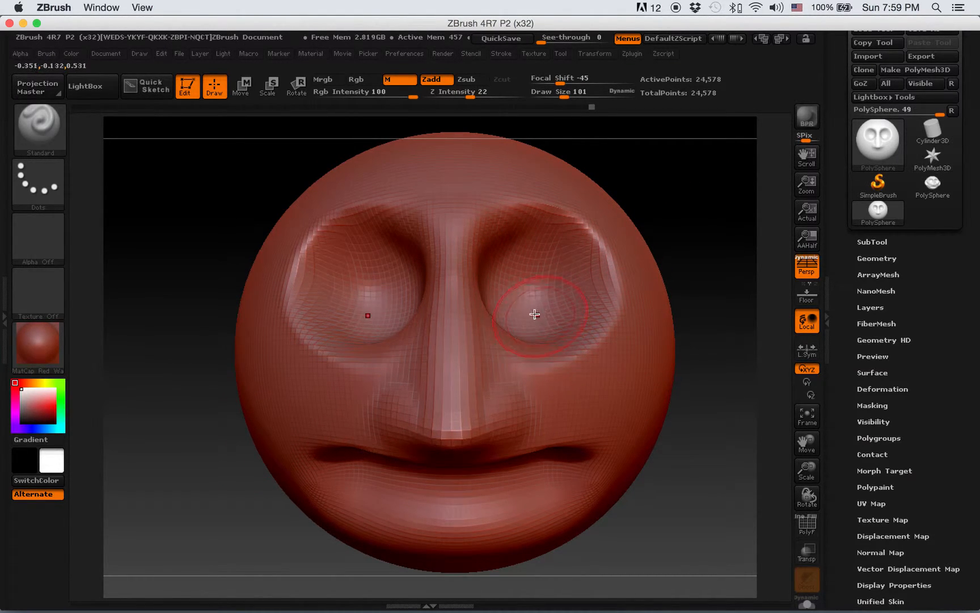
key(s)
mouse_move(367, 287)
mouse_down()
mouse_move(390, 290)
mouse_move(378, 288)
mouse_up()
key(o)
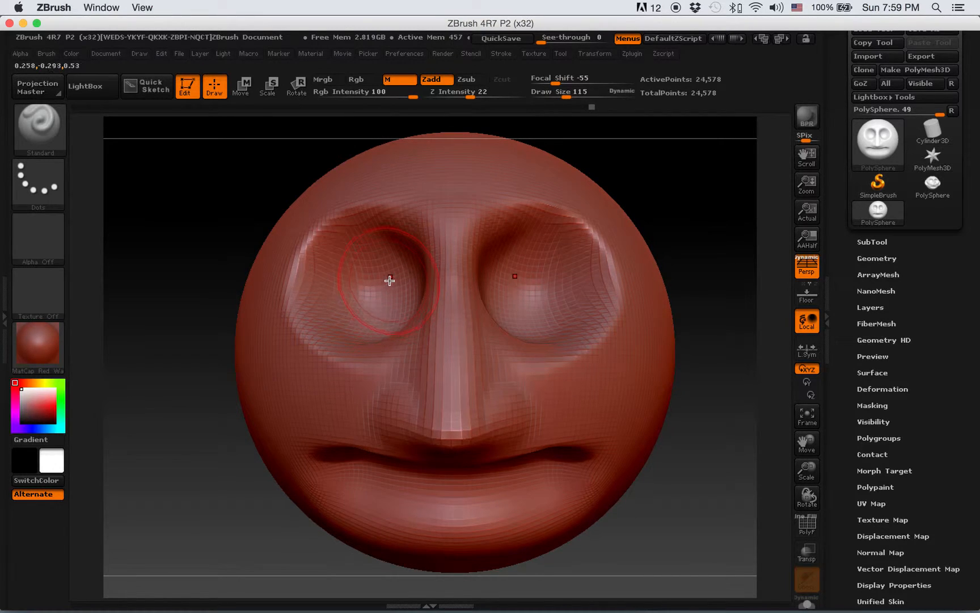
key(space)
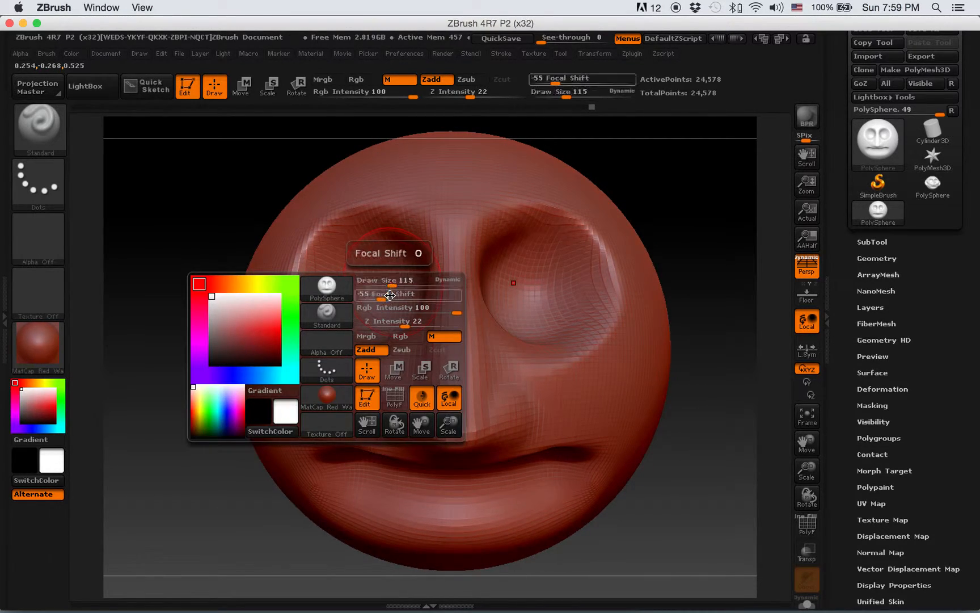